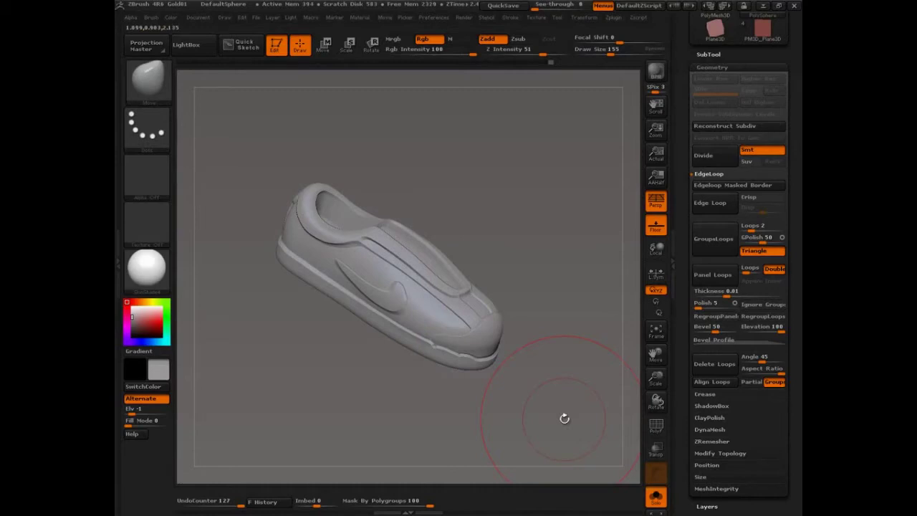
{"action": "left_click_drag", "start_coordinate": [565, 418], "coordinate": [565, 418]}
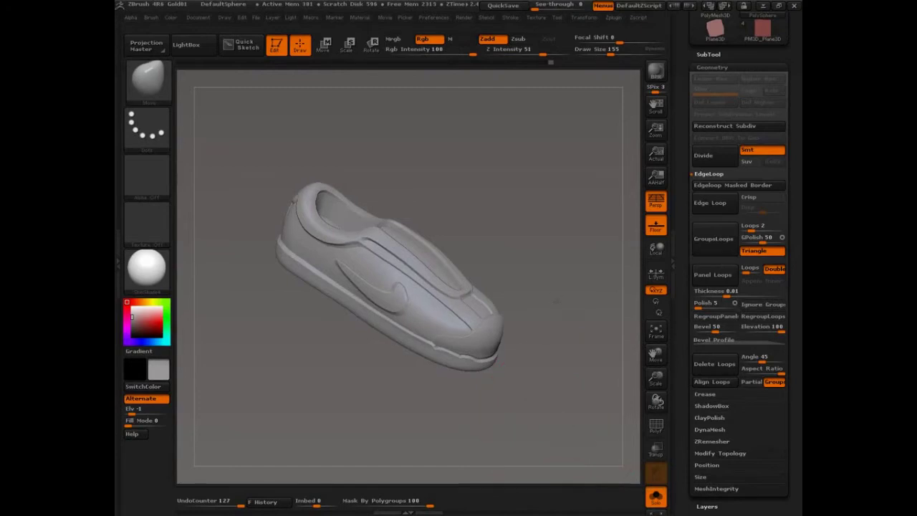
{"action": "mouse_move", "coordinate": [565, 419]}
{"action": "left_mouse_down", "text": "alt"}
{"action": "mouse_move", "coordinate": [600, 327]}
{"action": "mouse_move", "coordinate": [606, 473]}
{"action": "left_mouse_up", "text": "alt"}
{"action": "key", "text": "b"}
{"action": "key", "text": "t"}
{"action": "key", "text": "d"}
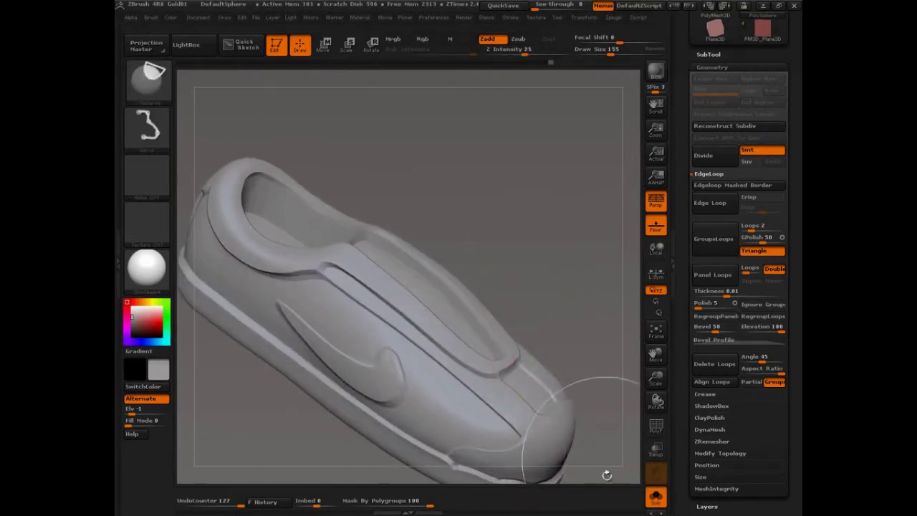
{"action": "mouse_move", "coordinate": [329, 118]}
{"action": "left_mouse_down"}
{"action": "mouse_move", "coordinate": [359, 103]}
{"action": "mouse_move", "coordinate": [404, 101]}
{"action": "mouse_move", "coordinate": [424, 81]}
{"action": "mouse_move", "coordinate": [441, 123]}
{"action": "left_mouse_up"}
{"action": "mouse_move", "coordinate": [495, 116]}
{"action": "left_mouse_down"}
{"action": "mouse_move", "coordinate": [543, 116]}
{"action": "mouse_move", "coordinate": [572, 143]}
{"action": "mouse_move", "coordinate": [584, 108]}
{"action": "left_mouse_up"}
{"action": "mouse_move", "coordinate": [539, 171]}
{"action": "left_mouse_down"}
{"action": "mouse_move", "coordinate": [645, 187]}
{"action": "mouse_move", "coordinate": [648, 230]}
{"action": "left_mouse_up"}
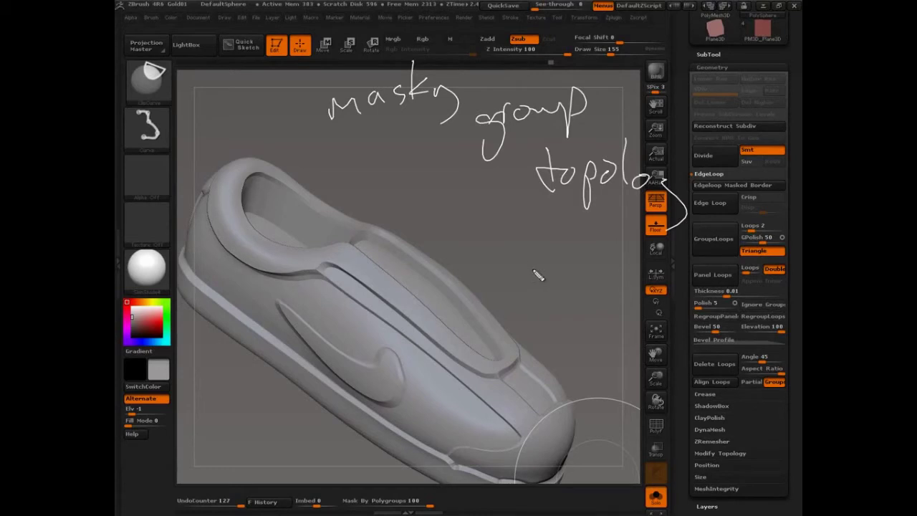
{"action": "mouse_move", "coordinate": [515, 270]}
{"action": "left_mouse_down"}
{"action": "mouse_move", "coordinate": [515, 230]}
{"action": "mouse_move", "coordinate": [557, 270]}
{"action": "mouse_move", "coordinate": [587, 257]}
{"action": "mouse_move", "coordinate": [617, 264]}
{"action": "mouse_move", "coordinate": [630, 249]}
{"action": "mouse_move", "coordinate": [656, 248]}
{"action": "mouse_move", "coordinate": [683, 262]}
{"action": "mouse_move", "coordinate": [726, 249]}
{"action": "left_mouse_up"}
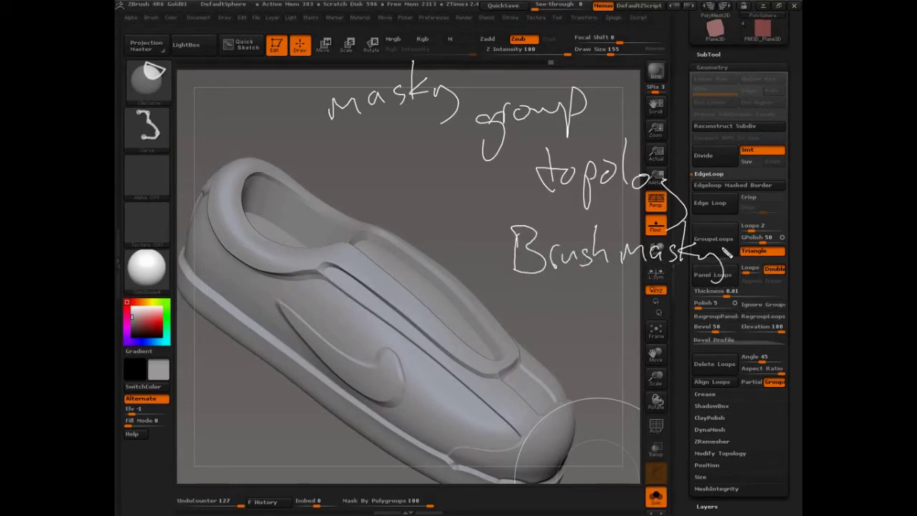
{"action": "left_click_drag", "start_coordinate": [592, 280], "coordinate": [608, 279]}
{"action": "left_click_drag", "start_coordinate": [599, 273], "coordinate": [600, 285]}
{"action": "mouse_move", "coordinate": [543, 317]}
{"action": "left_mouse_down"}
{"action": "mouse_move", "coordinate": [609, 326]}
{"action": "mouse_move", "coordinate": [636, 311]}
{"action": "mouse_move", "coordinate": [665, 322]}
{"action": "mouse_move", "coordinate": [682, 293]}
{"action": "mouse_move", "coordinate": [699, 333]}
{"action": "mouse_move", "coordinate": [697, 323]}
{"action": "mouse_move", "coordinate": [738, 315]}
{"action": "left_mouse_up"}
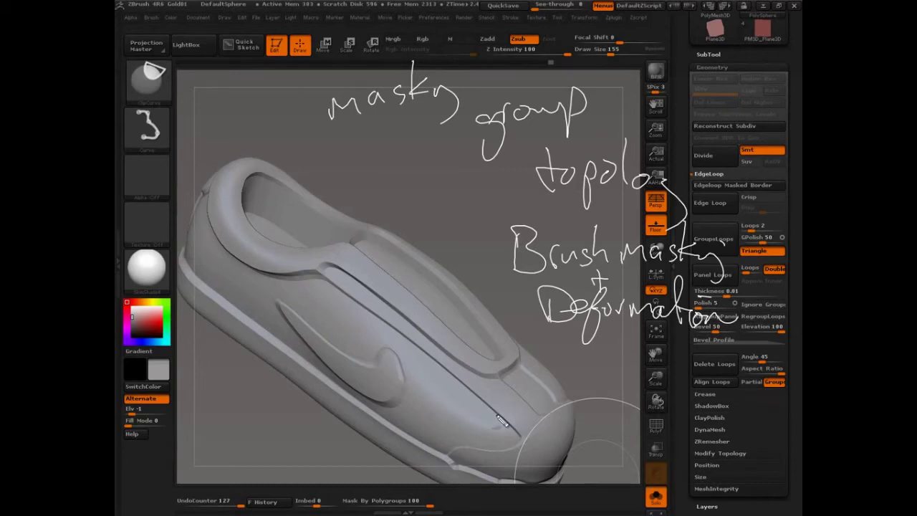
{"action": "key", "text": "Escape"}
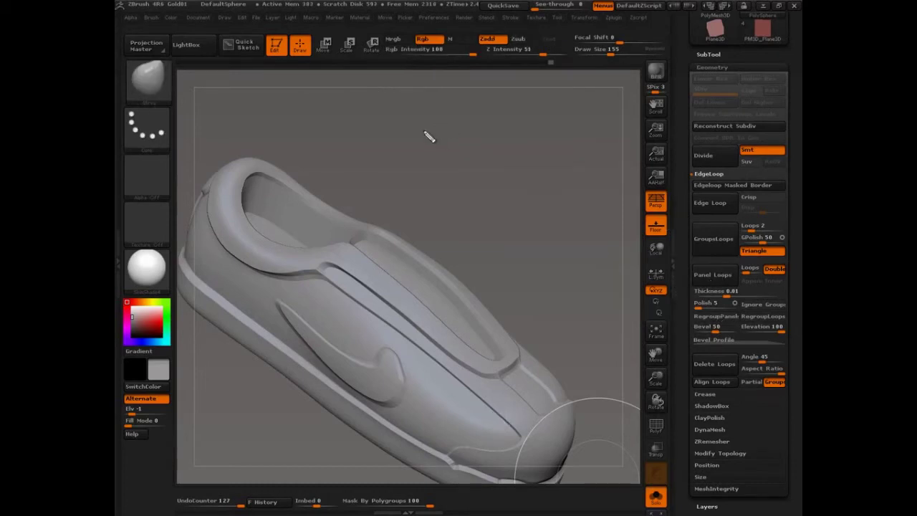
{"action": "mouse_move", "coordinate": [391, 100]}
{"action": "left_mouse_down"}
{"action": "mouse_move", "coordinate": [427, 97]}
{"action": "mouse_move", "coordinate": [441, 155]}
{"action": "mouse_move", "coordinate": [454, 102]}
{"action": "mouse_move", "coordinate": [475, 112]}
{"action": "mouse_move", "coordinate": [487, 95]}
{"action": "mouse_move", "coordinate": [520, 94]}
{"action": "mouse_move", "coordinate": [543, 111]}
{"action": "mouse_move", "coordinate": [629, 104]}
{"action": "mouse_move", "coordinate": [632, 73]}
{"action": "mouse_move", "coordinate": [674, 111]}
{"action": "left_mouse_up"}
{"action": "mouse_move", "coordinate": [450, 172]}
{"action": "left_mouse_down"}
{"action": "mouse_move", "coordinate": [434, 181]}
{"action": "mouse_move", "coordinate": [536, 183]}
{"action": "left_mouse_up"}
{"action": "left_click_drag", "start_coordinate": [582, 133], "coordinate": [572, 192]}
{"action": "left_click_drag", "start_coordinate": [566, 167], "coordinate": [589, 164]}
{"action": "mouse_move", "coordinate": [288, 122]}
{"action": "left_mouse_down"}
{"action": "mouse_move", "coordinate": [333, 112]}
{"action": "mouse_move", "coordinate": [324, 122]}
{"action": "left_mouse_up"}
{"action": "left_click_drag", "start_coordinate": [337, 188], "coordinate": [409, 185]}
{"action": "left_click_drag", "start_coordinate": [391, 179], "coordinate": [391, 197]}
{"action": "mouse_move", "coordinate": [252, 89]}
{"action": "left_mouse_down"}
{"action": "mouse_move", "coordinate": [256, 113]}
{"action": "mouse_move", "coordinate": [269, 78]}
{"action": "left_mouse_up"}
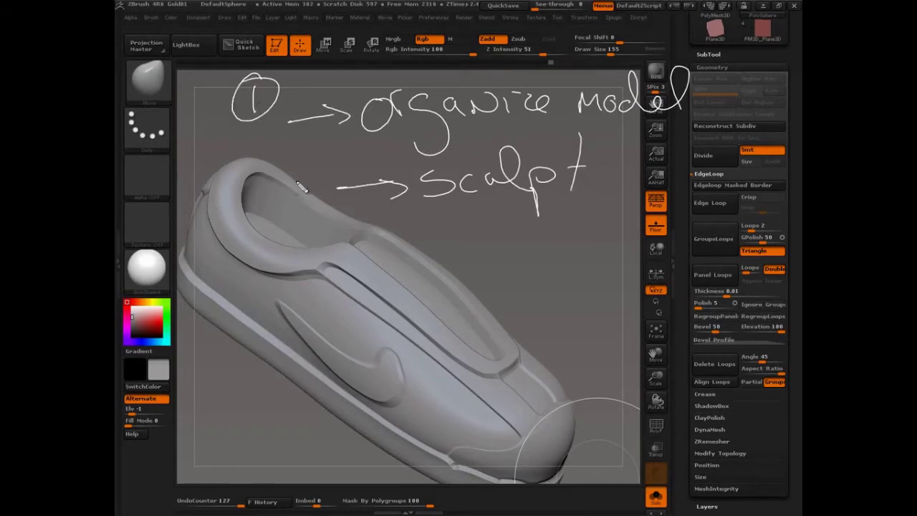
{"action": "mouse_move", "coordinate": [285, 166]}
{"action": "left_mouse_down"}
{"action": "mouse_move", "coordinate": [288, 206]}
{"action": "mouse_move", "coordinate": [271, 161]}
{"action": "left_mouse_up"}
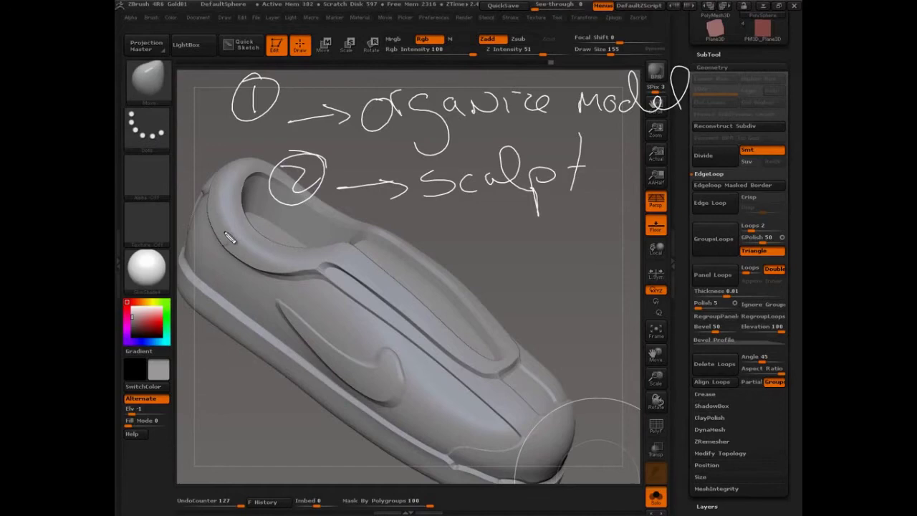
{"action": "mouse_move", "coordinate": [738, 215]}
{"action": "left_mouse_down"}
{"action": "mouse_move", "coordinate": [766, 244]}
{"action": "mouse_move", "coordinate": [685, 221]}
{"action": "left_mouse_up"}
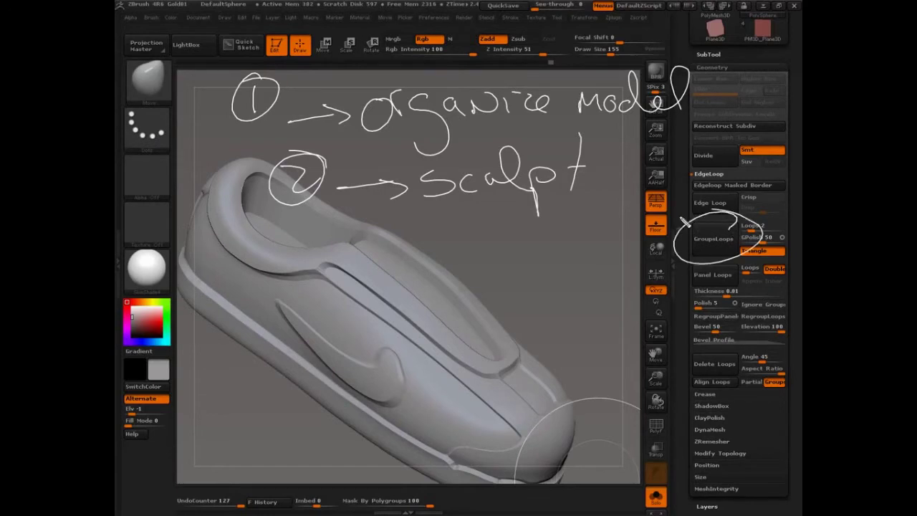
{"action": "mouse_move", "coordinate": [326, 106]}
{"action": "left_mouse_down"}
{"action": "mouse_move", "coordinate": [350, 117]}
{"action": "mouse_move", "coordinate": [331, 128]}
{"action": "mouse_move", "coordinate": [336, 114]}
{"action": "left_mouse_up"}
{"action": "mouse_move", "coordinate": [382, 183]}
{"action": "left_mouse_down"}
{"action": "mouse_move", "coordinate": [406, 188]}
{"action": "mouse_move", "coordinate": [401, 207]}
{"action": "left_mouse_up"}
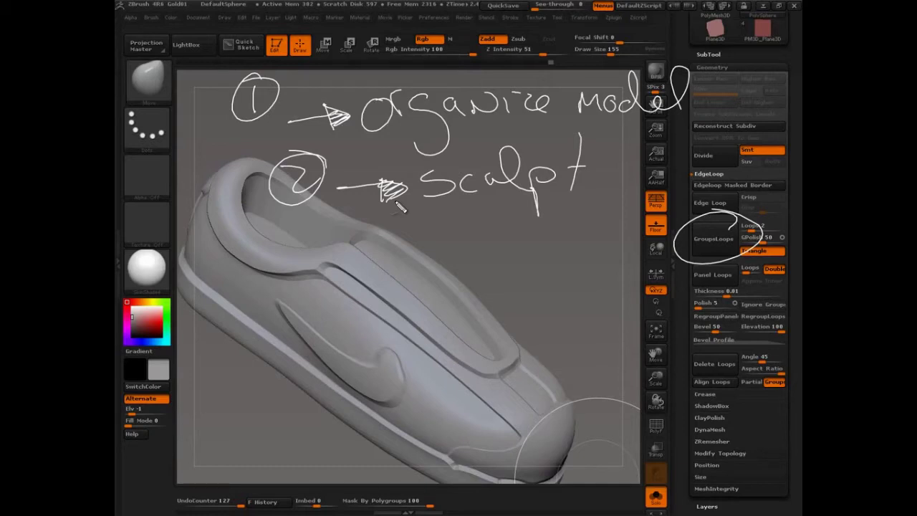
{"action": "mouse_move", "coordinate": [788, 260]}
{"action": "left_mouse_down"}
{"action": "mouse_move", "coordinate": [737, 261]}
{"action": "mouse_move", "coordinate": [681, 277]}
{"action": "mouse_move", "coordinate": [706, 305]}
{"action": "mouse_move", "coordinate": [788, 264]}
{"action": "left_mouse_up"}
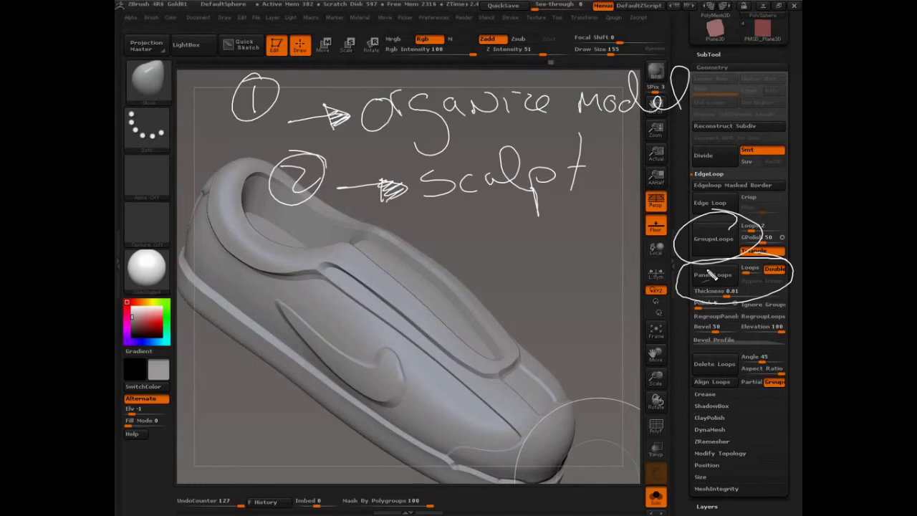
{"action": "key", "text": "Escape"}
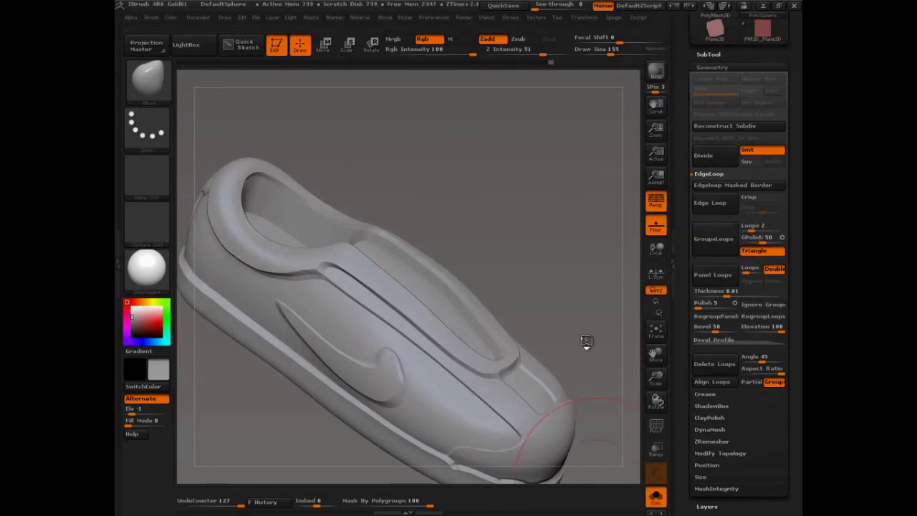
Reduce the Move brush's draw size to 24.
{"action": "mouse_move", "coordinate": [587, 342]}
{"action": "left_mouse_down"}
{"action": "mouse_move", "coordinate": [590, 358]}
{"action": "mouse_move", "coordinate": [581, 326]}
{"action": "mouse_move", "coordinate": [513, 358]}
{"action": "mouse_move", "coordinate": [546, 361]}
{"action": "mouse_move", "coordinate": [521, 369]}
{"action": "left_mouse_up"}
{"action": "key", "text": "s"}
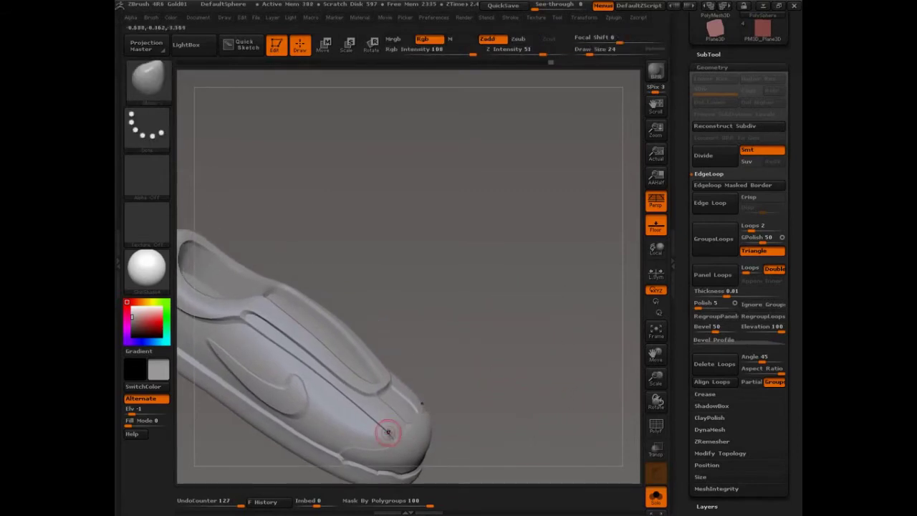
{"action": "key", "text": "ctrl+shift"}
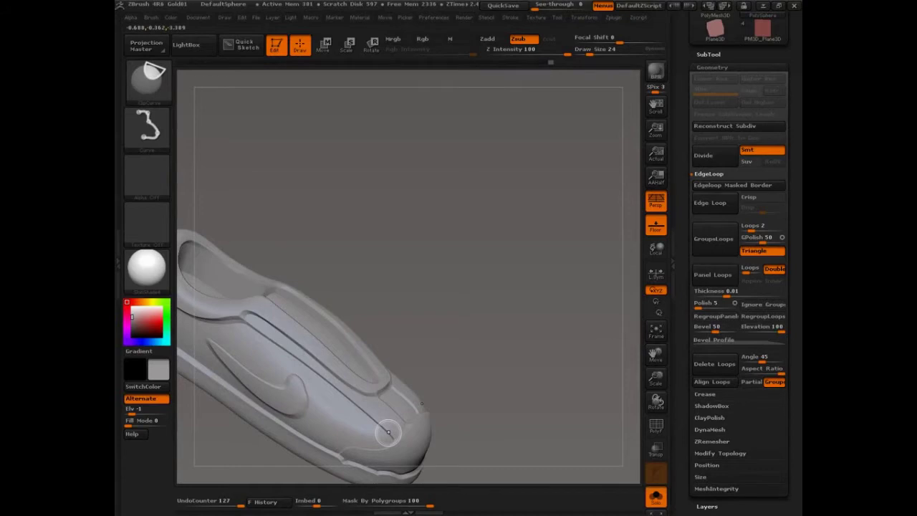
{"action": "left_click_drag", "start_coordinate": [395, 113], "coordinate": [431, 106]}
{"action": "mouse_move", "coordinate": [418, 109]}
{"action": "left_mouse_down"}
{"action": "mouse_move", "coordinate": [425, 136]}
{"action": "mouse_move", "coordinate": [447, 116]}
{"action": "left_mouse_up"}
{"action": "mouse_move", "coordinate": [451, 119]}
{"action": "left_mouse_down"}
{"action": "mouse_move", "coordinate": [466, 129]}
{"action": "mouse_move", "coordinate": [484, 123]}
{"action": "left_mouse_up"}
{"action": "mouse_move", "coordinate": [486, 115]}
{"action": "left_mouse_down"}
{"action": "mouse_move", "coordinate": [500, 127]}
{"action": "mouse_move", "coordinate": [513, 109]}
{"action": "mouse_move", "coordinate": [578, 111]}
{"action": "left_mouse_up"}
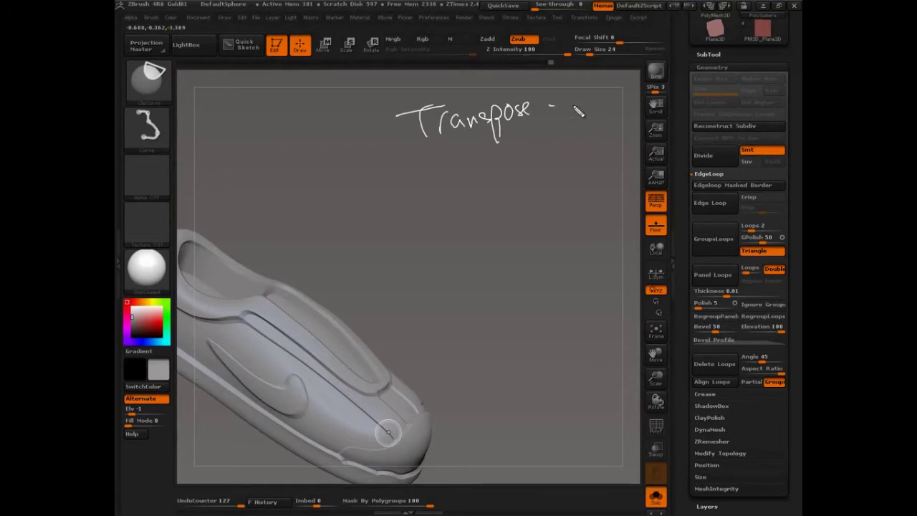
{"action": "mouse_move", "coordinate": [574, 107]}
{"action": "left_mouse_down"}
{"action": "mouse_move", "coordinate": [565, 113]}
{"action": "mouse_move", "coordinate": [606, 123]}
{"action": "mouse_move", "coordinate": [610, 109]}
{"action": "left_mouse_up"}
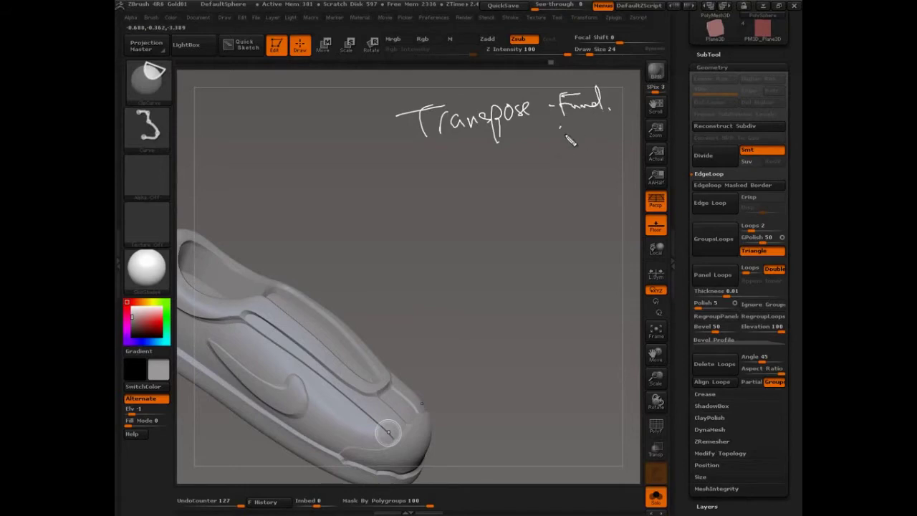
{"action": "mouse_move", "coordinate": [567, 136]}
{"action": "left_mouse_down"}
{"action": "mouse_move", "coordinate": [589, 132]}
{"action": "mouse_move", "coordinate": [640, 119]}
{"action": "mouse_move", "coordinate": [684, 126]}
{"action": "left_mouse_up"}
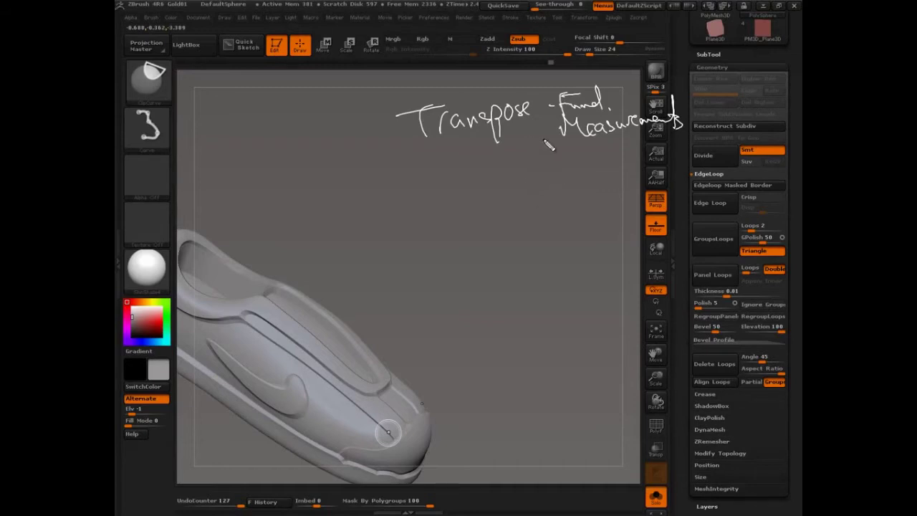
{"action": "mouse_move", "coordinate": [562, 163]}
{"action": "left_mouse_down"}
{"action": "mouse_move", "coordinate": [581, 142]}
{"action": "mouse_move", "coordinate": [600, 151]}
{"action": "mouse_move", "coordinate": [609, 136]}
{"action": "mouse_move", "coordinate": [629, 178]}
{"action": "left_mouse_up"}
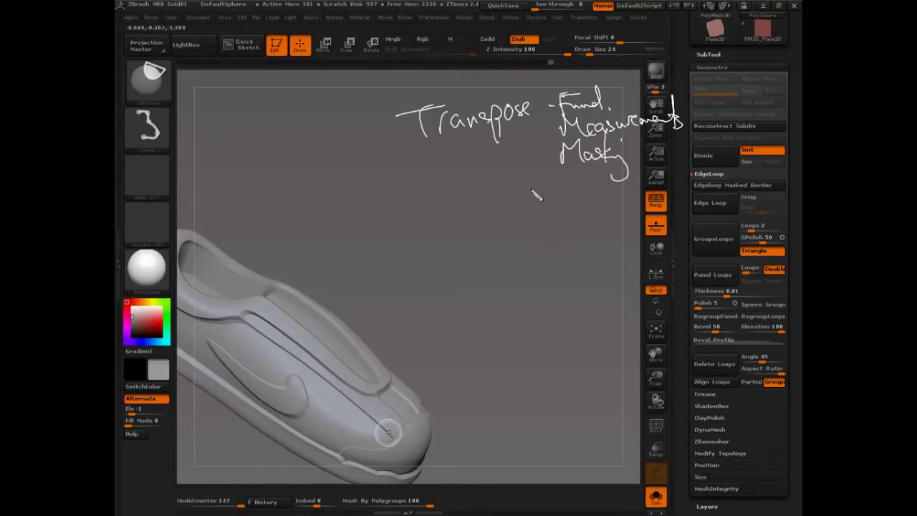
{"action": "mouse_move", "coordinate": [409, 215]}
{"action": "left_mouse_down"}
{"action": "mouse_move", "coordinate": [403, 187]}
{"action": "mouse_move", "coordinate": [514, 205]}
{"action": "left_mouse_up"}
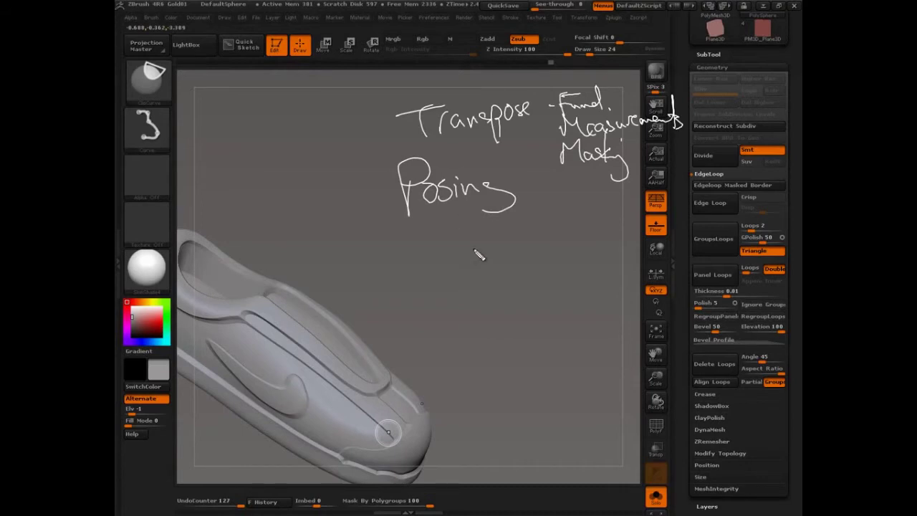
{"action": "mouse_move", "coordinate": [414, 223]}
{"action": "left_mouse_down"}
{"action": "mouse_move", "coordinate": [416, 254]}
{"action": "mouse_move", "coordinate": [472, 247]}
{"action": "left_mouse_up"}
{"action": "mouse_move", "coordinate": [471, 214]}
{"action": "left_mouse_down"}
{"action": "mouse_move", "coordinate": [502, 235]}
{"action": "mouse_move", "coordinate": [510, 224]}
{"action": "mouse_move", "coordinate": [544, 245]}
{"action": "mouse_move", "coordinate": [554, 225]}
{"action": "mouse_move", "coordinate": [564, 234]}
{"action": "mouse_move", "coordinate": [586, 216]}
{"action": "mouse_move", "coordinate": [614, 234]}
{"action": "mouse_move", "coordinate": [643, 219]}
{"action": "left_mouse_up"}
{"action": "left_click_drag", "start_coordinate": [465, 269], "coordinate": [478, 267]}
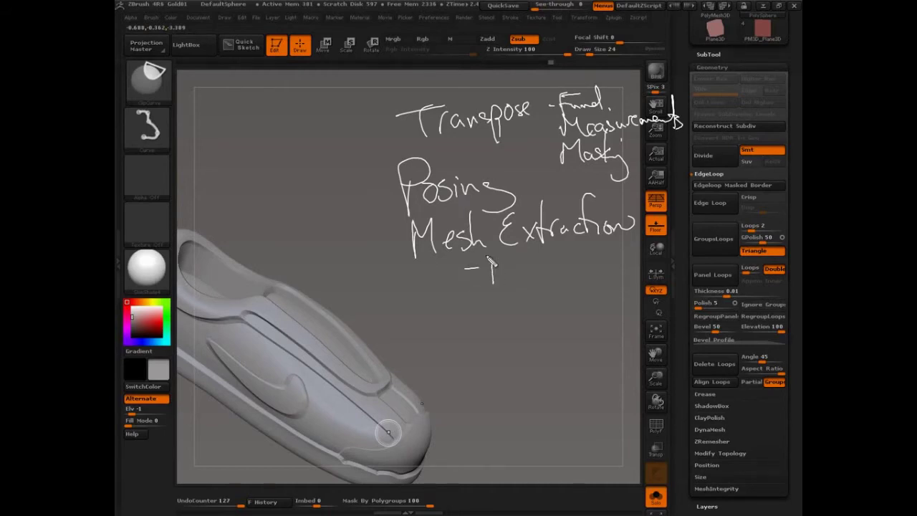
{"action": "mouse_move", "coordinate": [491, 260]}
{"action": "left_mouse_down"}
{"action": "mouse_move", "coordinate": [524, 271]}
{"action": "mouse_move", "coordinate": [545, 266]}
{"action": "mouse_move", "coordinate": [556, 276]}
{"action": "mouse_move", "coordinate": [566, 263]}
{"action": "mouse_move", "coordinate": [565, 277]}
{"action": "mouse_move", "coordinate": [580, 258]}
{"action": "mouse_move", "coordinate": [575, 280]}
{"action": "left_mouse_up"}
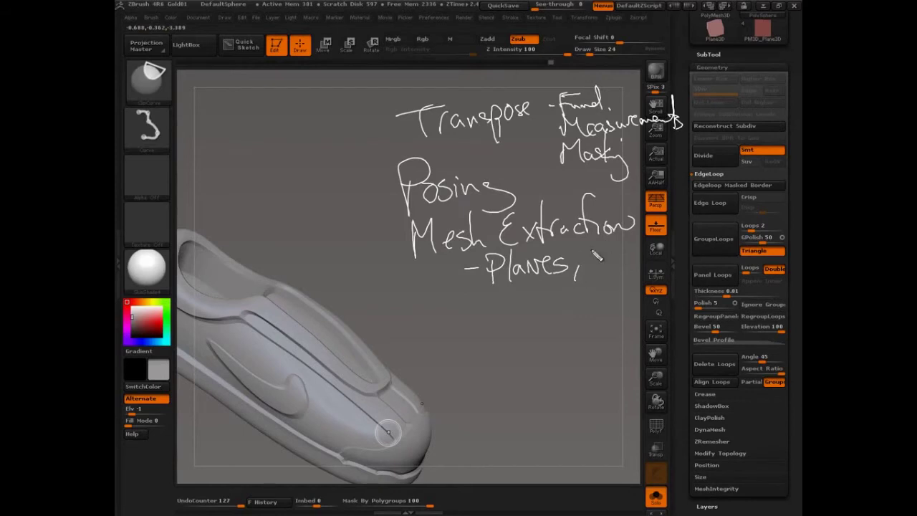
{"action": "mouse_move", "coordinate": [611, 248]}
{"action": "left_mouse_down"}
{"action": "mouse_move", "coordinate": [609, 266]}
{"action": "mouse_move", "coordinate": [652, 263]}
{"action": "left_mouse_up"}
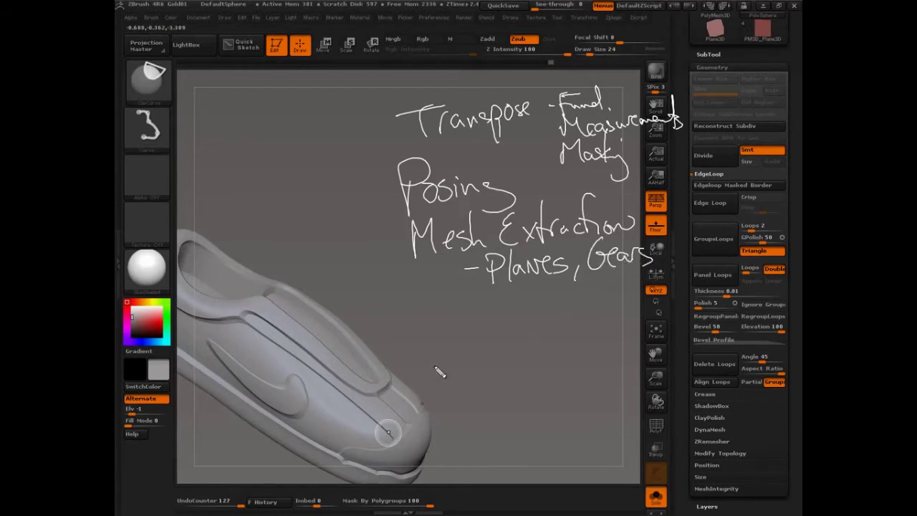
{"action": "mouse_move", "coordinate": [429, 298]}
{"action": "left_mouse_down"}
{"action": "mouse_move", "coordinate": [454, 327]}
{"action": "mouse_move", "coordinate": [481, 319]}
{"action": "mouse_move", "coordinate": [488, 285]}
{"action": "left_mouse_up"}
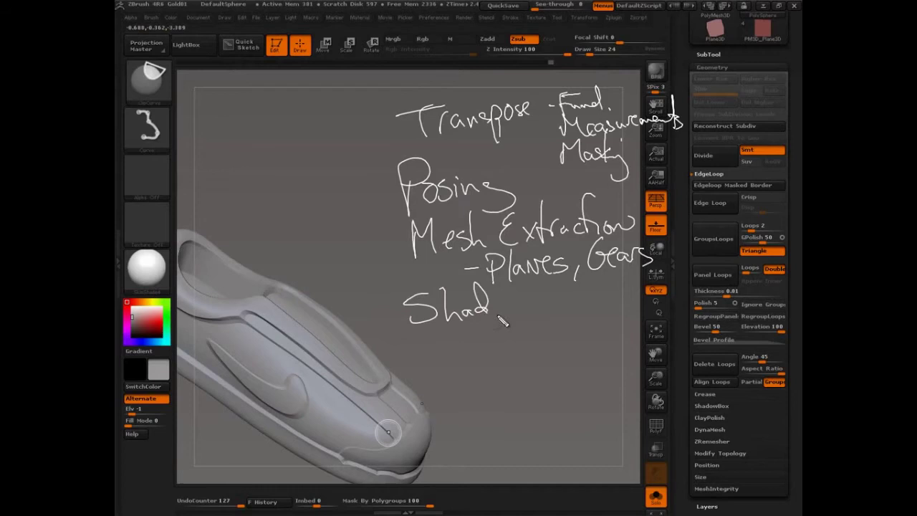
{"action": "mouse_move", "coordinate": [500, 320]}
{"action": "left_mouse_down"}
{"action": "mouse_move", "coordinate": [527, 298]}
{"action": "mouse_move", "coordinate": [572, 316]}
{"action": "left_mouse_up"}
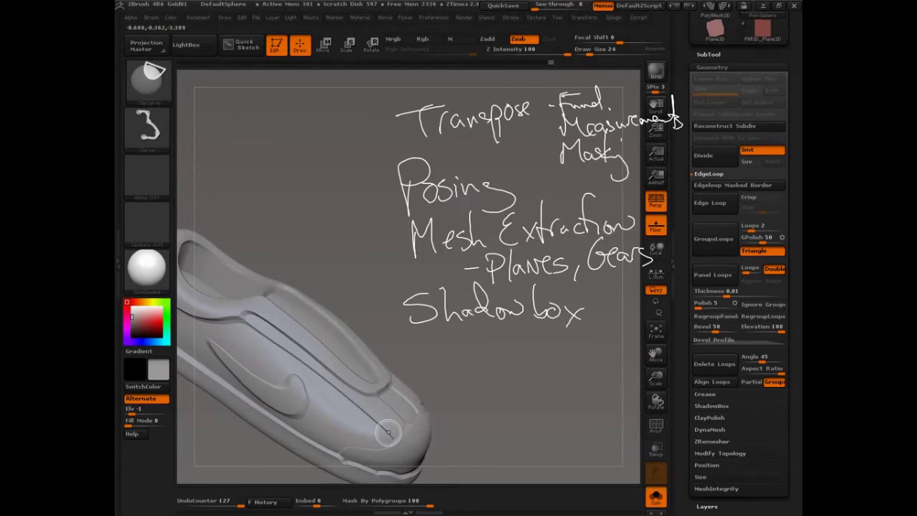
{"action": "mouse_move", "coordinate": [443, 341]}
{"action": "left_mouse_down"}
{"action": "mouse_move", "coordinate": [455, 363]}
{"action": "mouse_move", "coordinate": [486, 353]}
{"action": "mouse_move", "coordinate": [500, 370]}
{"action": "mouse_move", "coordinate": [532, 341]}
{"action": "mouse_move", "coordinate": [600, 355]}
{"action": "left_mouse_up"}
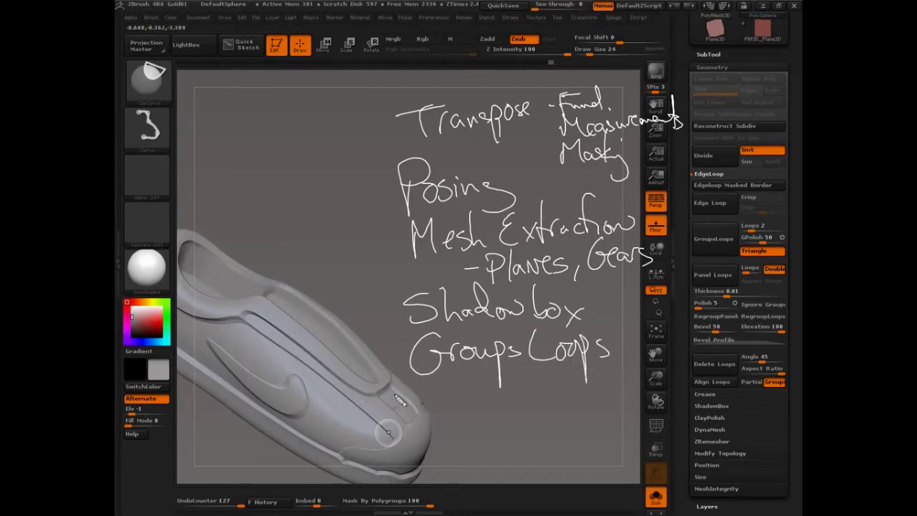
{"action": "mouse_move", "coordinate": [454, 406]}
{"action": "left_mouse_down"}
{"action": "mouse_move", "coordinate": [473, 415]}
{"action": "mouse_move", "coordinate": [455, 428]}
{"action": "left_mouse_up"}
{"action": "left_click", "coordinate": [507, 419]}
{"action": "left_click_drag", "start_coordinate": [532, 398], "coordinate": [526, 427]}
{"action": "left_click_drag", "start_coordinate": [532, 394], "coordinate": [562, 391]}
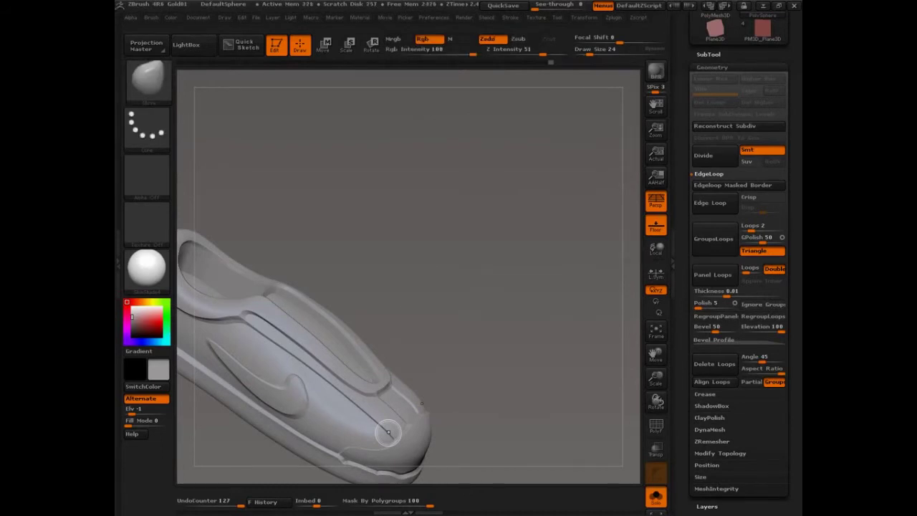
Set the Move brush's draw size to 45 and turn on AccuCurve for it.
{"action": "mouse_move", "coordinate": [520, 328]}
{"action": "left_mouse_down"}
{"action": "mouse_move", "coordinate": [429, 329]}
{"action": "mouse_move", "coordinate": [541, 251]}
{"action": "mouse_move", "coordinate": [578, 257]}
{"action": "left_mouse_up"}
{"action": "key", "text": "bracketright"}
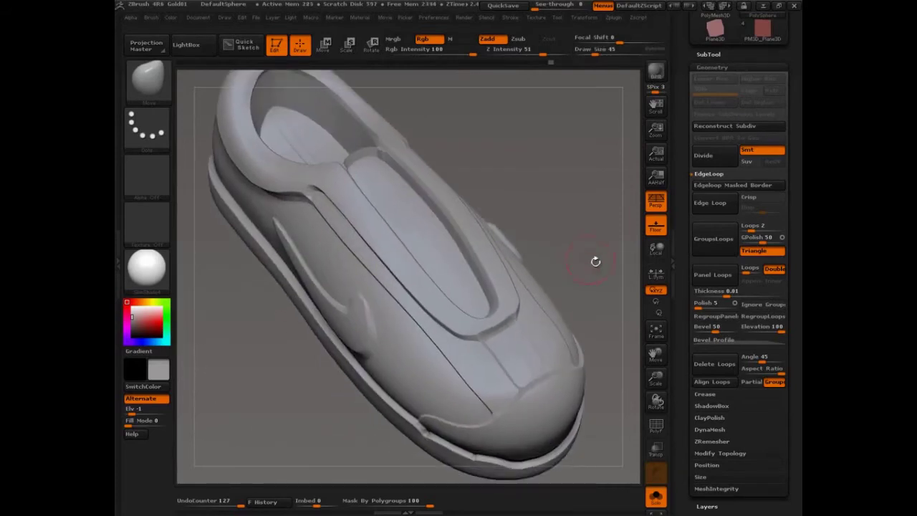
{"action": "left_click", "coordinate": [152, 17]}
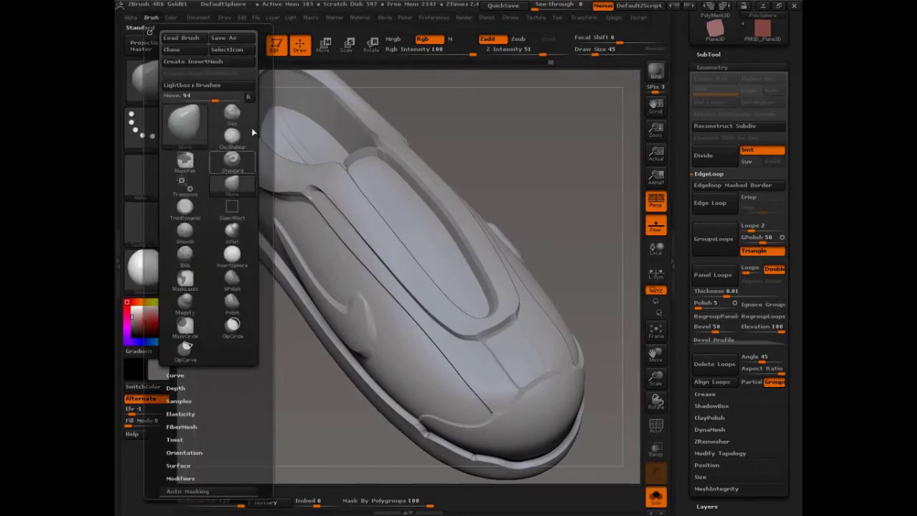
{"action": "left_click", "coordinate": [176, 185]}
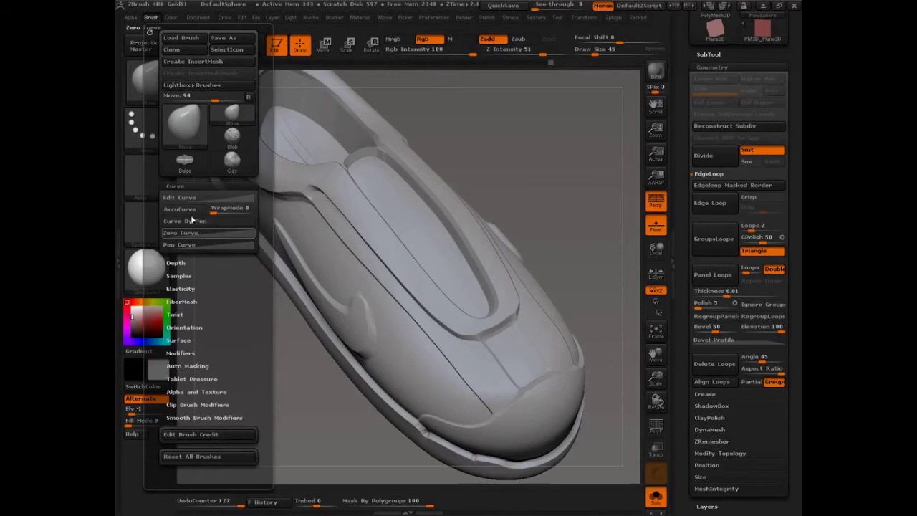
{"action": "left_click", "coordinate": [180, 208]}
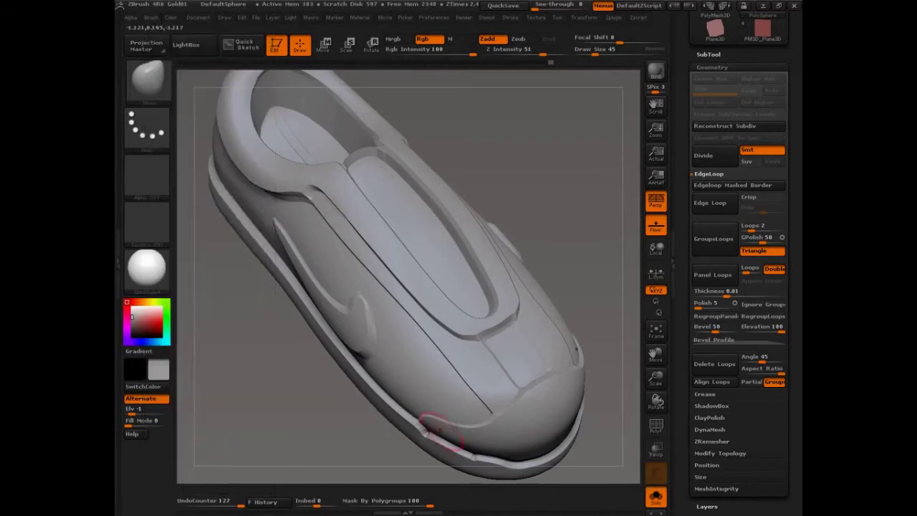
Set the Move brush's Mask By Polygroups to 0.
{"action": "left_click_drag", "start_coordinate": [459, 351], "coordinate": [454, 368]}
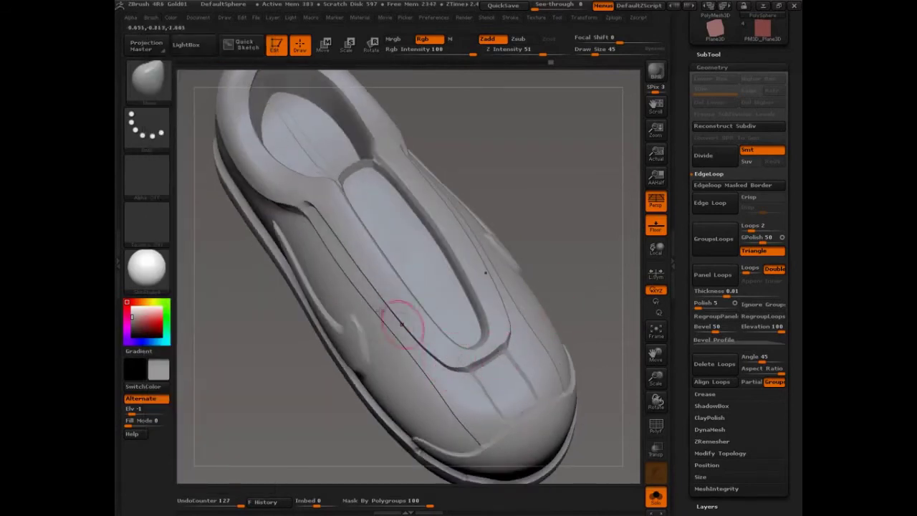
{"action": "left_click", "coordinate": [151, 17]}
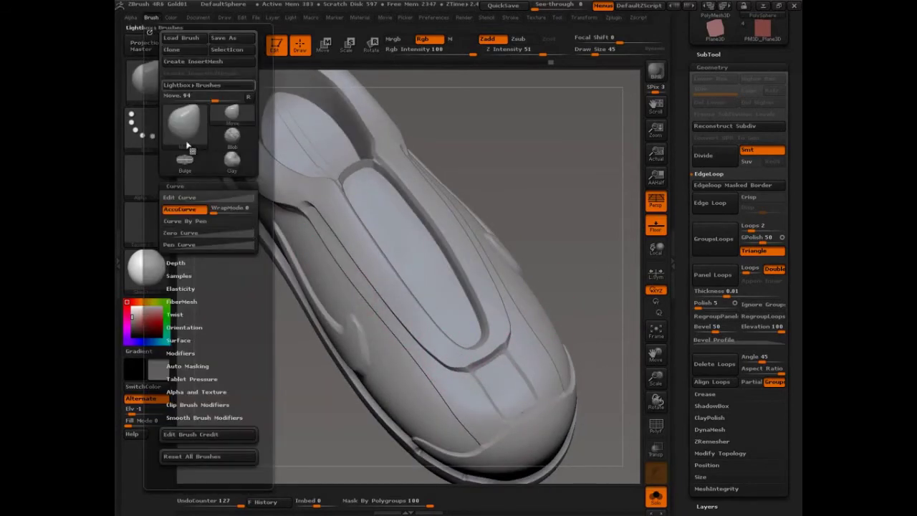
{"action": "left_click", "coordinate": [195, 367]}
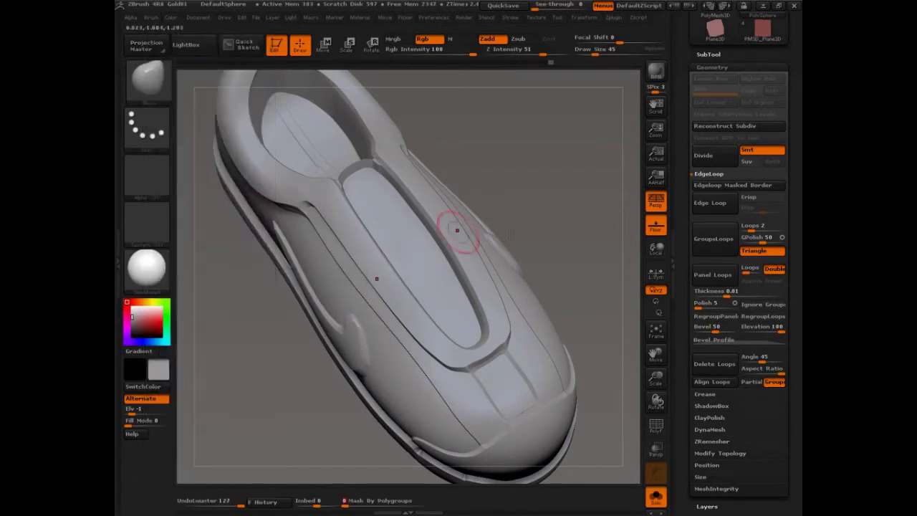
Reshape the lace panel's outer front edge and sharpen the front corners of its opening with the Move brush.
{"action": "left_click", "coordinate": [466, 368]}
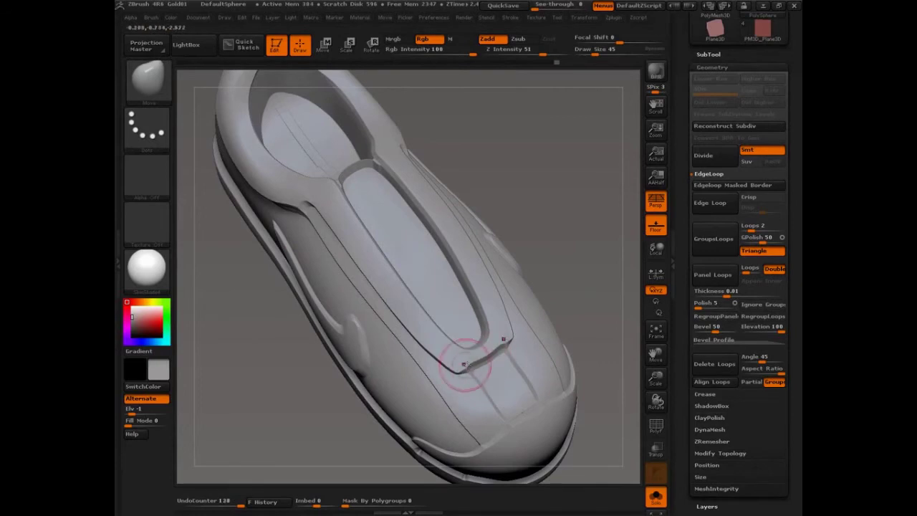
{"action": "left_click", "coordinate": [465, 365]}
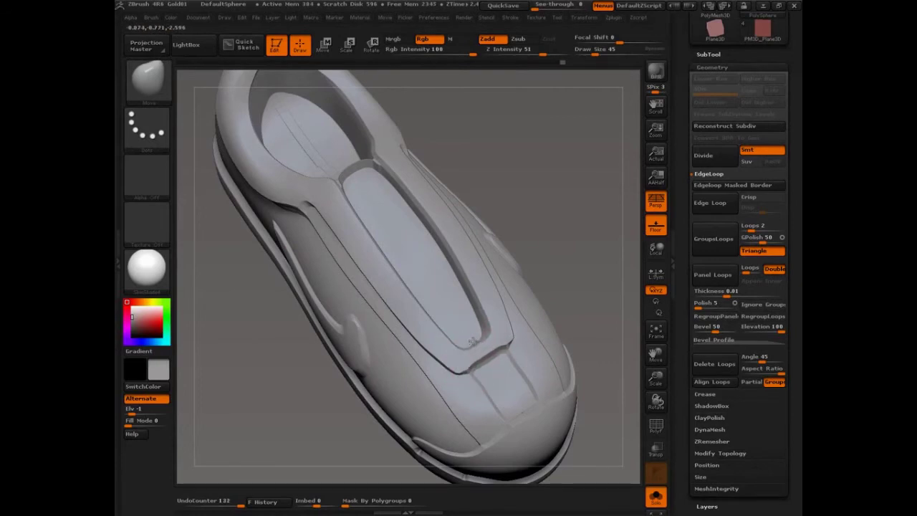
{"action": "left_click", "coordinate": [464, 343]}
{"action": "left_click_drag", "start_coordinate": [304, 181], "coordinate": [351, 188]}
{"action": "left_click_drag", "start_coordinate": [490, 326], "coordinate": [446, 348]}
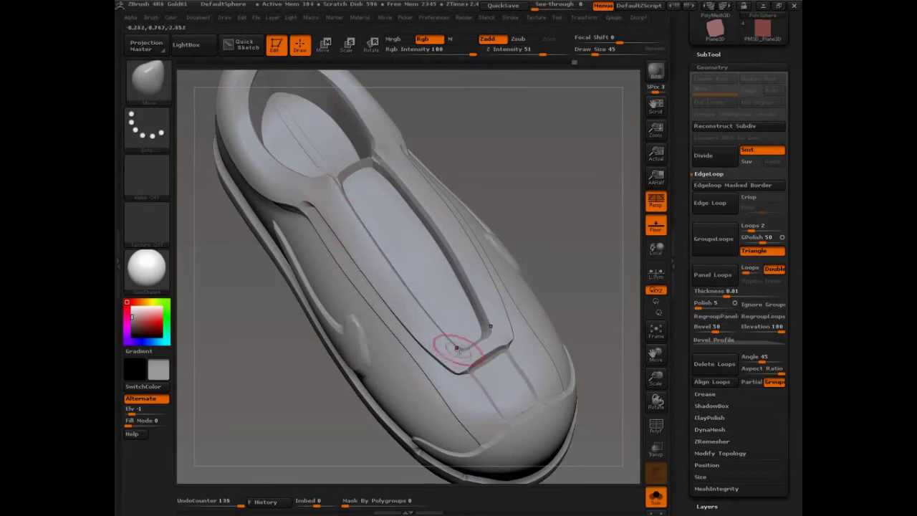
{"action": "left_click", "coordinate": [480, 333]}
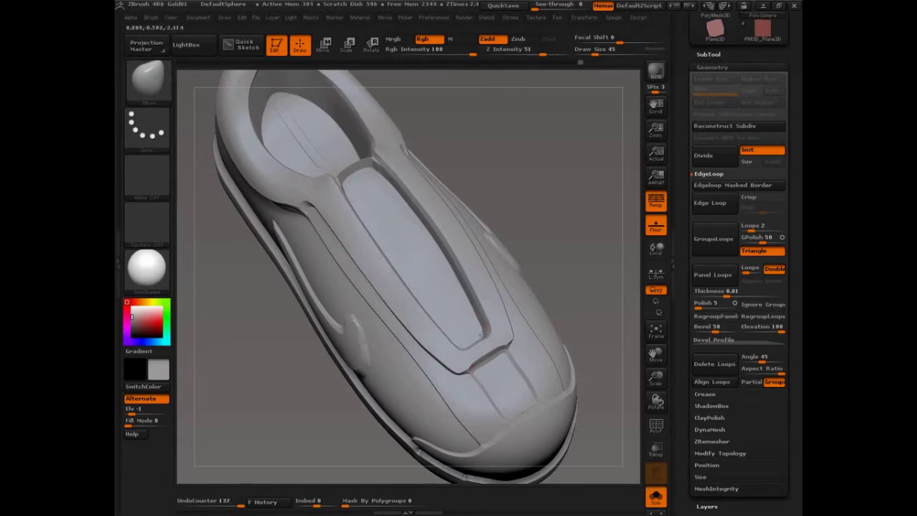
Reshape the curved inner edge of the swoosh on the shoe's side with the Move brush.
{"action": "left_click", "coordinate": [502, 416]}
{"action": "left_click_drag", "start_coordinate": [614, 373], "coordinate": [604, 348]}
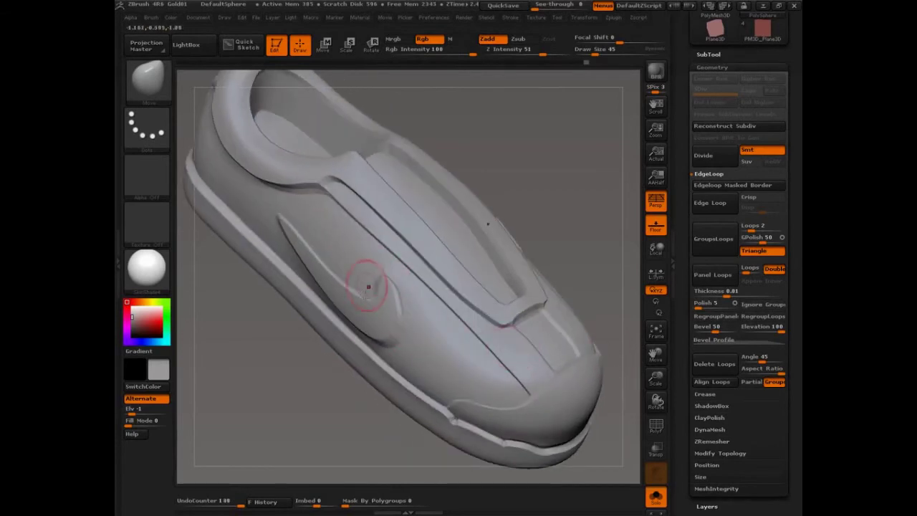
{"action": "mouse_move", "coordinate": [368, 287]}
{"action": "left_mouse_down"}
{"action": "mouse_move", "coordinate": [324, 257]}
{"action": "mouse_move", "coordinate": [375, 270]}
{"action": "left_mouse_up"}
{"action": "mouse_move", "coordinate": [544, 144]}
{"action": "left_mouse_down"}
{"action": "mouse_move", "coordinate": [488, 207]}
{"action": "mouse_move", "coordinate": [532, 184]}
{"action": "mouse_move", "coordinate": [422, 326]}
{"action": "left_mouse_up"}
{"action": "mouse_move", "coordinate": [556, 266]}
{"action": "left_mouse_down"}
{"action": "mouse_move", "coordinate": [575, 224]}
{"action": "mouse_move", "coordinate": [528, 155]}
{"action": "mouse_move", "coordinate": [561, 180]}
{"action": "left_mouse_up"}
Redraw the shoe on the cleared canvas and re-enter Edit mode.
{"action": "key", "text": "ctrl"}
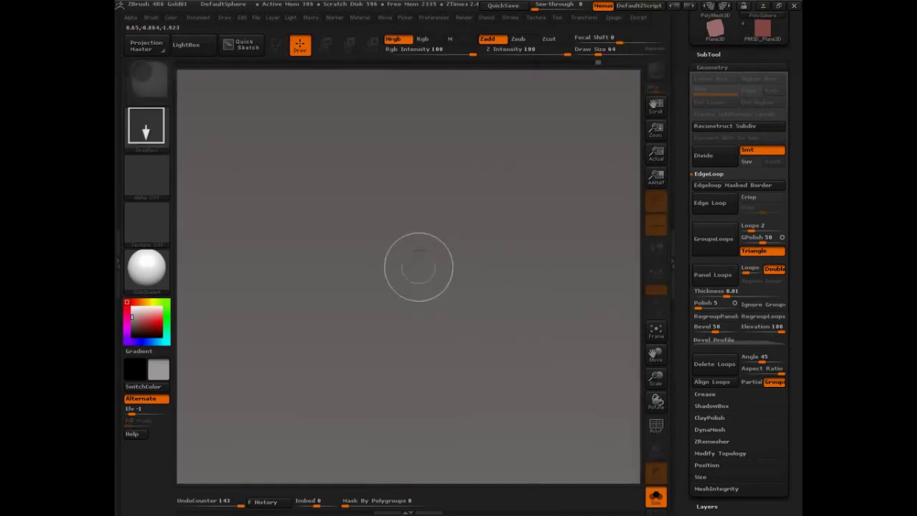
{"action": "mouse_move", "coordinate": [416, 254]}
{"action": "left_mouse_down"}
{"action": "mouse_move", "coordinate": [415, 341]}
{"action": "mouse_move", "coordinate": [301, 107]}
{"action": "left_mouse_up"}
{"action": "key", "text": "t"}
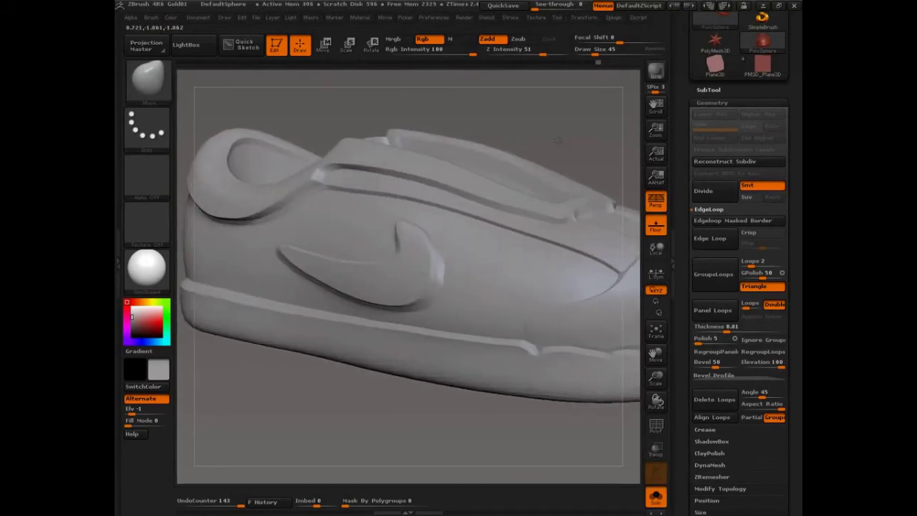
Subdivide the shoe mesh once and switch to the hPolish brush.
{"action": "left_click_drag", "start_coordinate": [557, 138], "coordinate": [564, 175]}
{"action": "key", "text": "ctrl+d"}
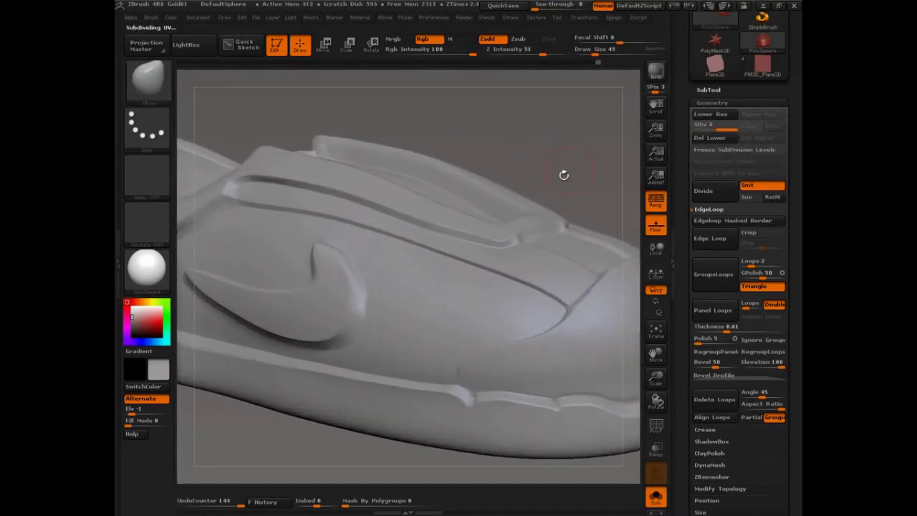
{"action": "key", "text": "b"}
{"action": "key", "text": "d"}
{"action": "key", "text": "s"}
{"action": "left_click_drag", "start_coordinate": [530, 203], "coordinate": [522, 222]}
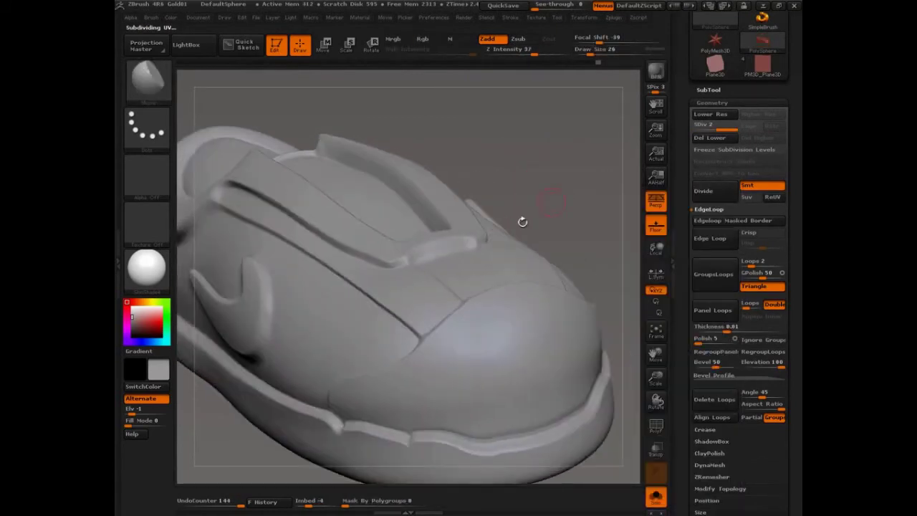
Polish the bevel along the lace panel's front edge and corners, using draw sizes of 15 and 42.
{"action": "key", "text": "shift+f"}
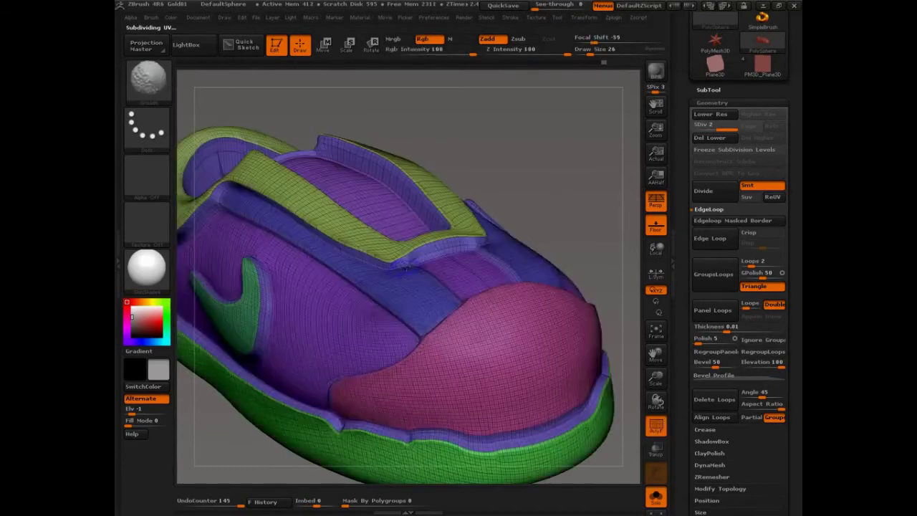
{"action": "key", "text": "shift+f"}
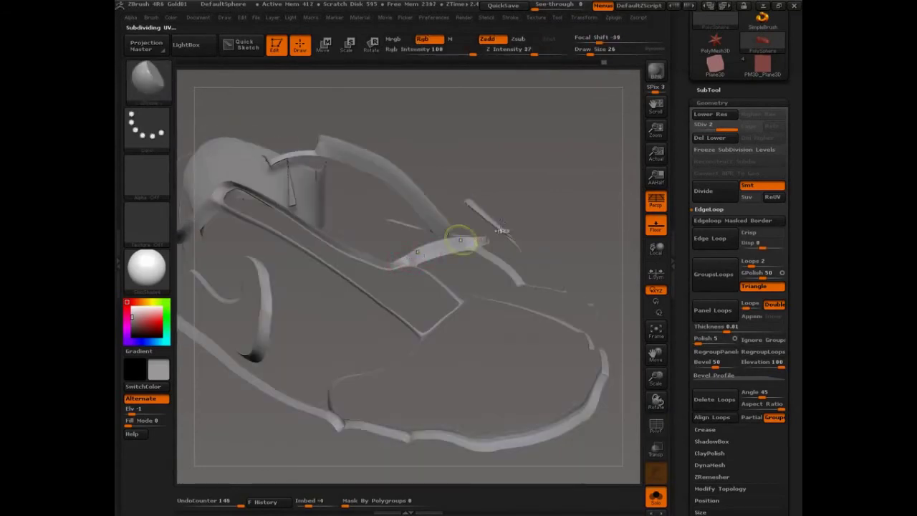
{"action": "mouse_move", "coordinate": [508, 215]}
{"action": "left_mouse_down"}
{"action": "mouse_move", "coordinate": [375, 307]}
{"action": "mouse_move", "coordinate": [368, 321]}
{"action": "left_mouse_up"}
{"action": "key", "text": "s"}
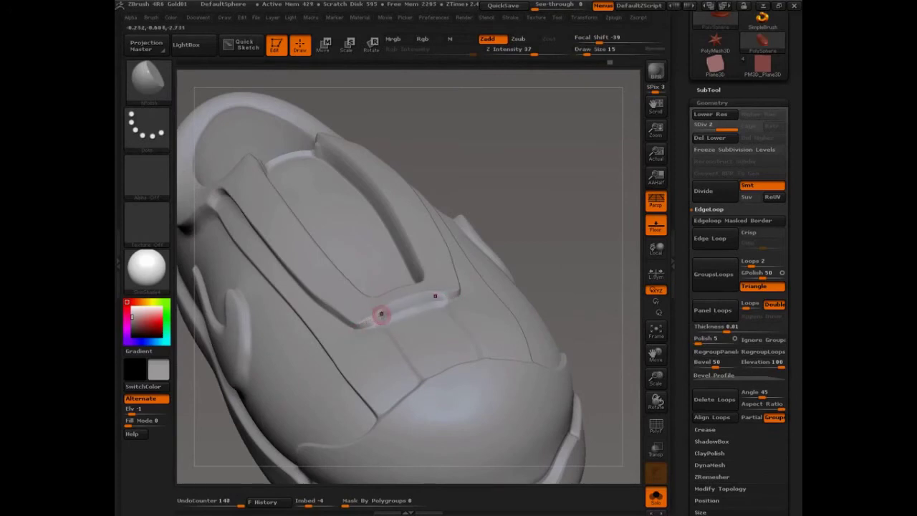
{"action": "left_click", "coordinate": [387, 310]}
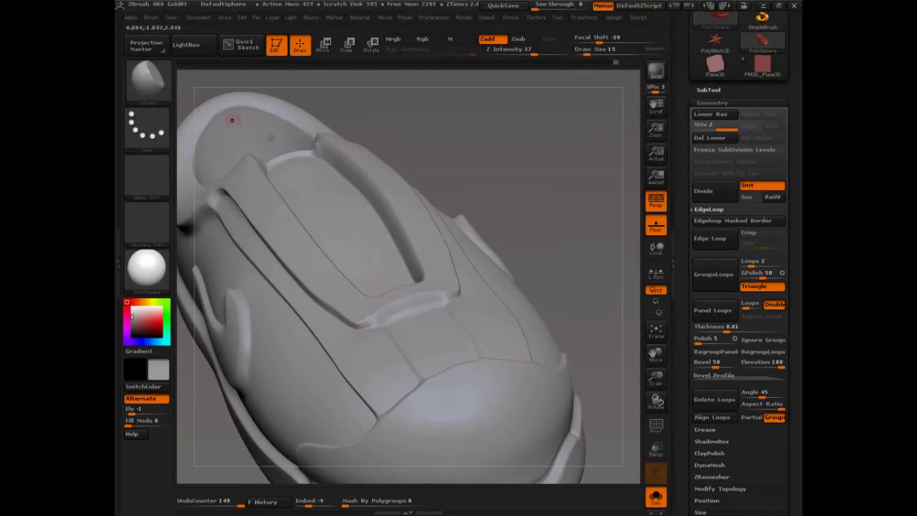
{"action": "key", "text": "s"}
{"action": "mouse_move", "coordinate": [389, 317]}
{"action": "left_mouse_down"}
{"action": "mouse_move", "coordinate": [405, 317]}
{"action": "mouse_move", "coordinate": [389, 308]}
{"action": "mouse_move", "coordinate": [371, 319]}
{"action": "mouse_move", "coordinate": [412, 307]}
{"action": "mouse_move", "coordinate": [436, 318]}
{"action": "mouse_move", "coordinate": [417, 324]}
{"action": "mouse_move", "coordinate": [404, 311]}
{"action": "mouse_move", "coordinate": [402, 324]}
{"action": "mouse_move", "coordinate": [444, 319]}
{"action": "mouse_move", "coordinate": [412, 326]}
{"action": "left_mouse_up"}
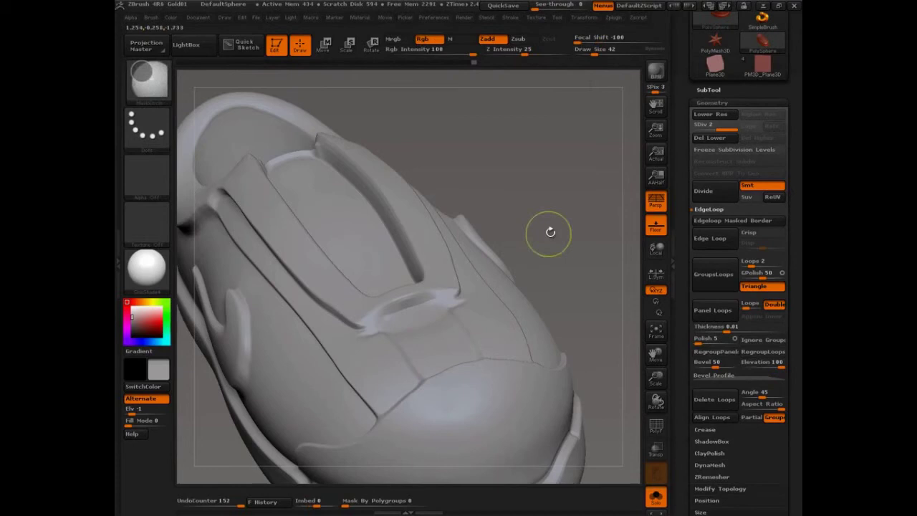
Undo the last four polish strokes on the lace panel's front edge.
{"action": "left_click_drag", "start_coordinate": [551, 232], "coordinate": [578, 237]}
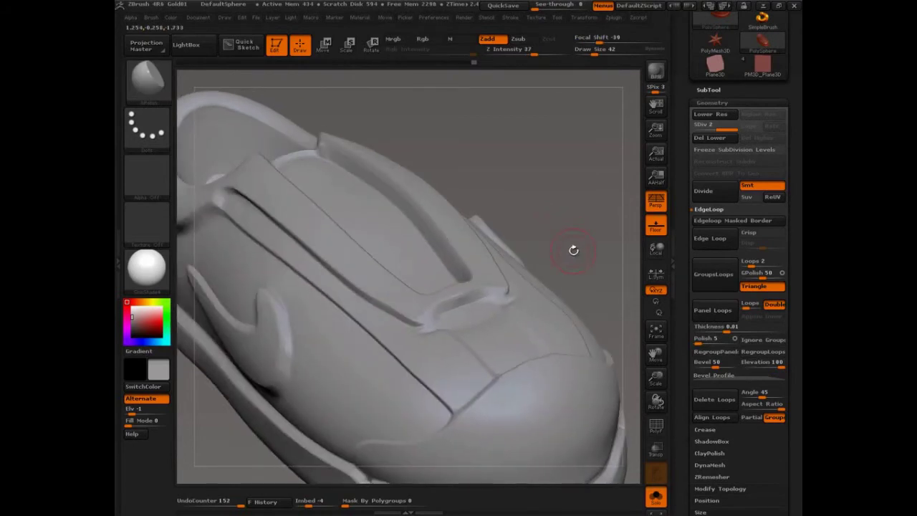
{"action": "key", "text": "ctrl+z"}
{"action": "key", "text": "ctrl+z"}
{"action": "key", "text": "ctrl+z"}
{"action": "key", "text": "ctrl+z"}
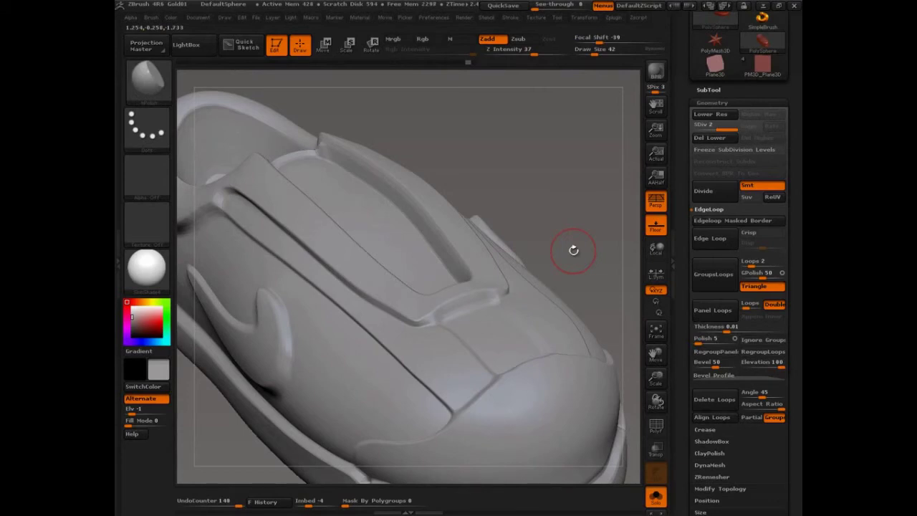
{"action": "key", "text": "ctrl+shift"}
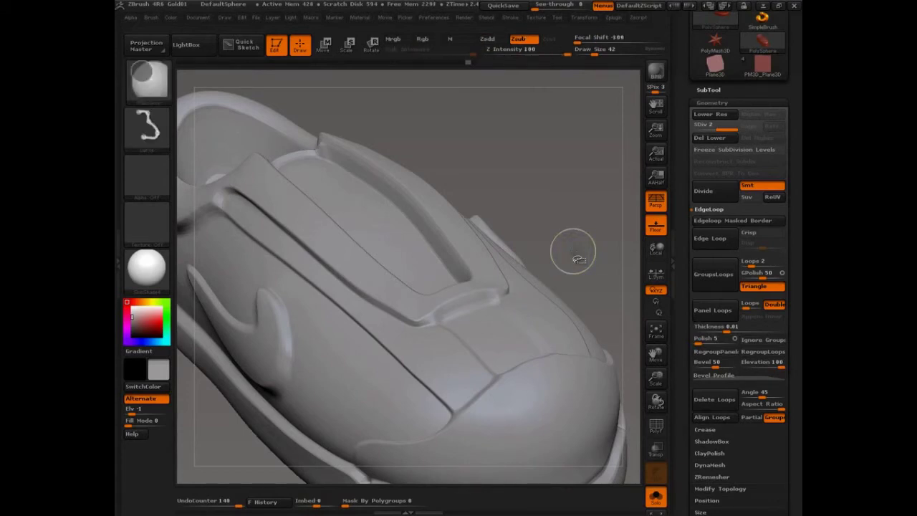
{"action": "mouse_move", "coordinate": [377, 294]}
{"action": "left_mouse_down", "text": "ctrl+shift"}
{"action": "mouse_move", "coordinate": [430, 324]}
{"action": "mouse_move", "coordinate": [421, 342]}
{"action": "mouse_move", "coordinate": [429, 326]}
{"action": "mouse_move", "coordinate": [508, 309]}
{"action": "mouse_move", "coordinate": [502, 291]}
{"action": "left_mouse_up", "text": "ctrl+shift"}
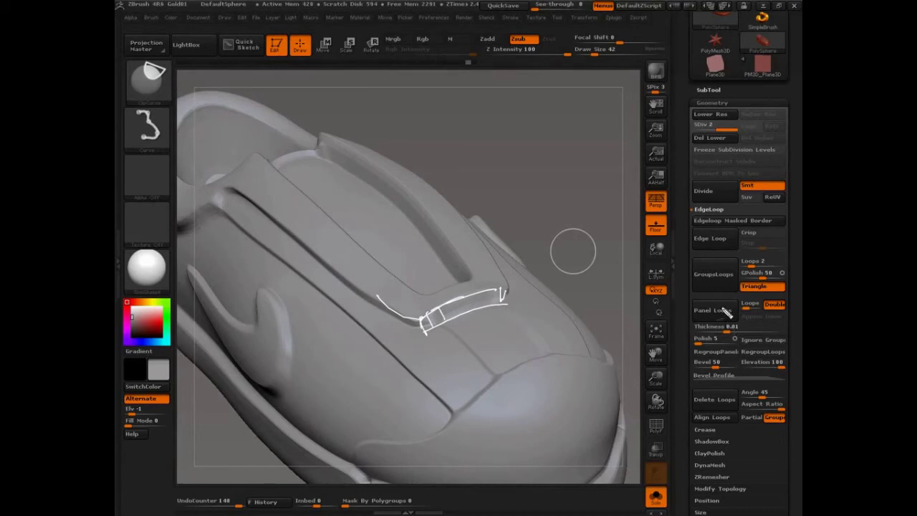
{"action": "left_click_drag", "start_coordinate": [736, 297], "coordinate": [674, 324]}
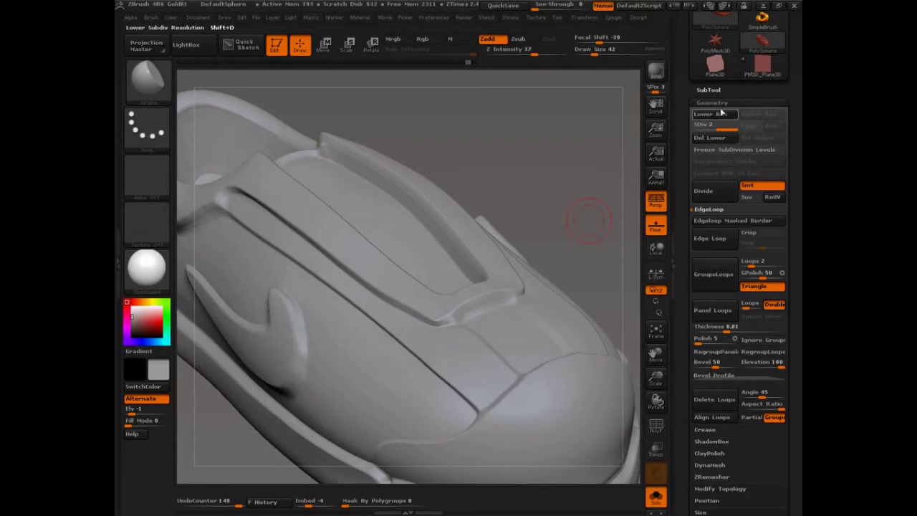
DynaMesh the whole shoe at resolution 128 without freezing its subdivision levels.
{"action": "scroll", "coordinate": [738, 328], "scroll_direction": "down", "scroll_amount": 1}
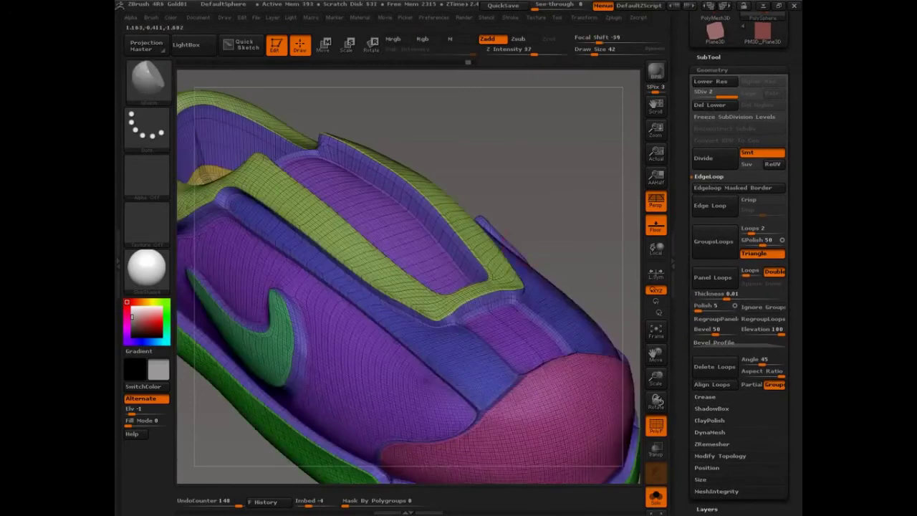
{"action": "left_click_drag", "start_coordinate": [616, 144], "coordinate": [577, 114]}
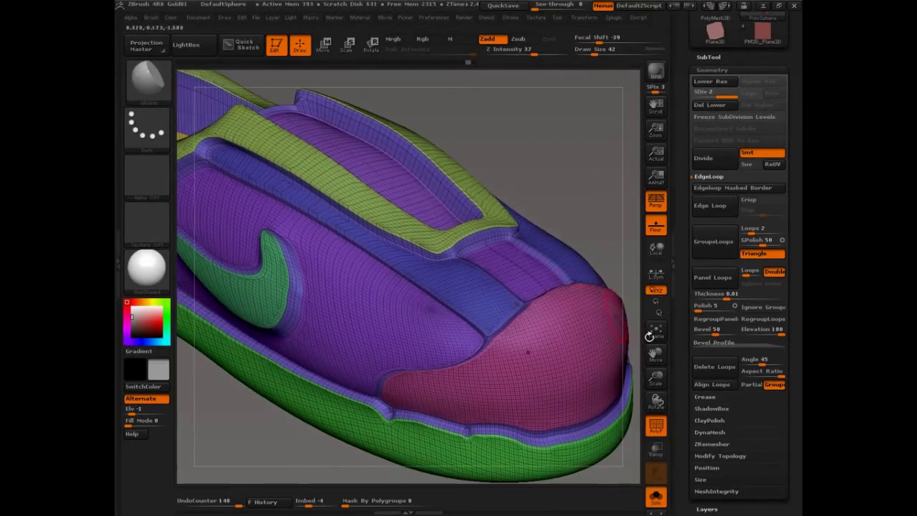
{"action": "left_click", "coordinate": [713, 421]}
{"action": "left_click_drag", "start_coordinate": [689, 369], "coordinate": [689, 296]}
{"action": "left_click", "coordinate": [709, 199]}
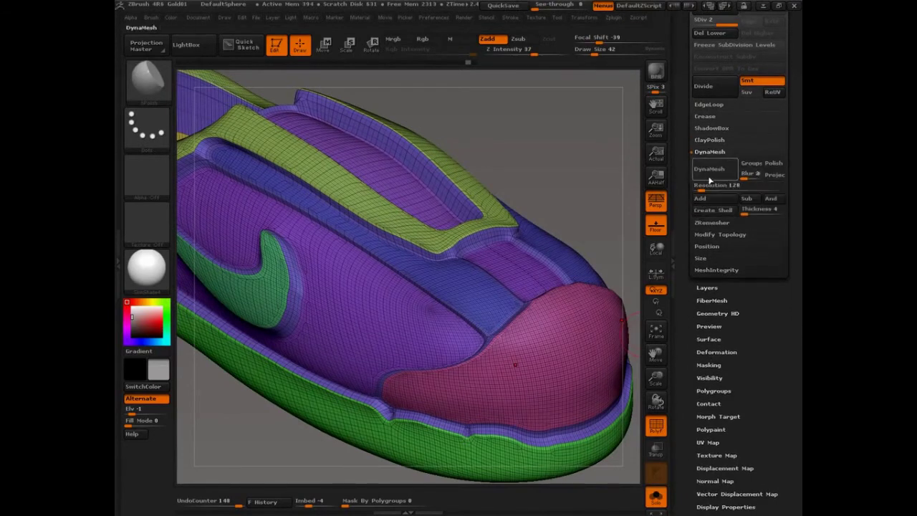
{"action": "left_click", "coordinate": [709, 176]}
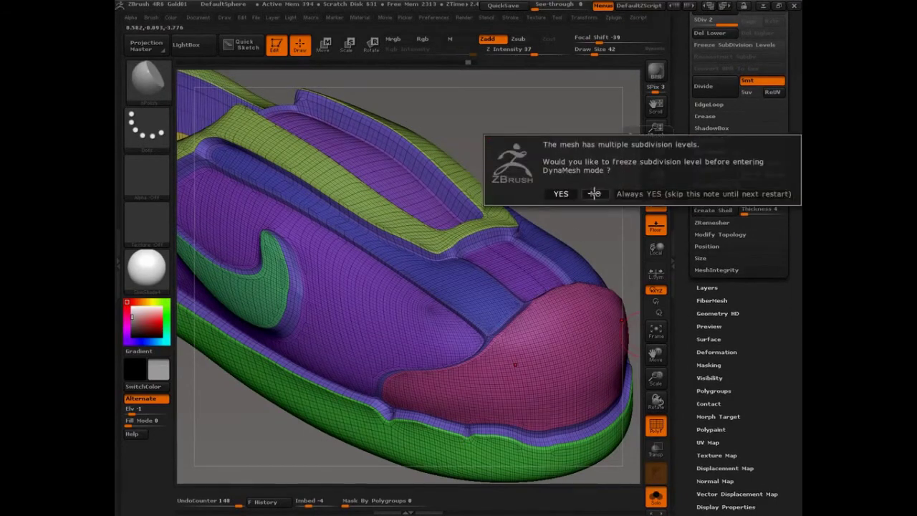
{"action": "left_click", "coordinate": [594, 193]}
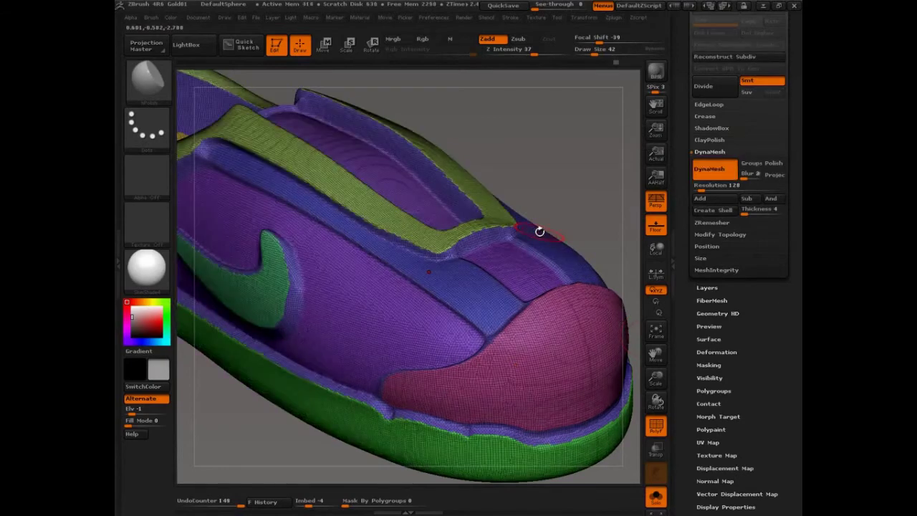
Compare the remeshed shoe with and without its wireframe, and undo the DynaMesh.
{"action": "key", "text": "shift+f"}
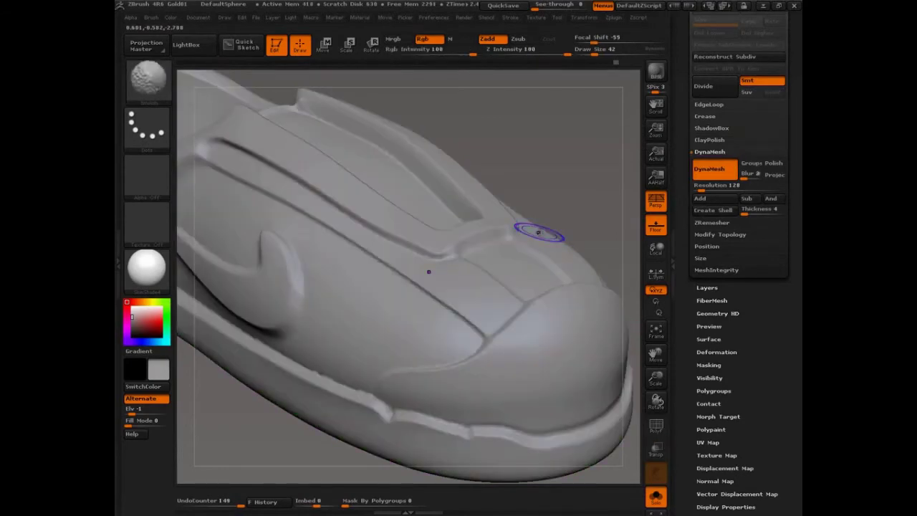
{"action": "key", "text": "shift+f"}
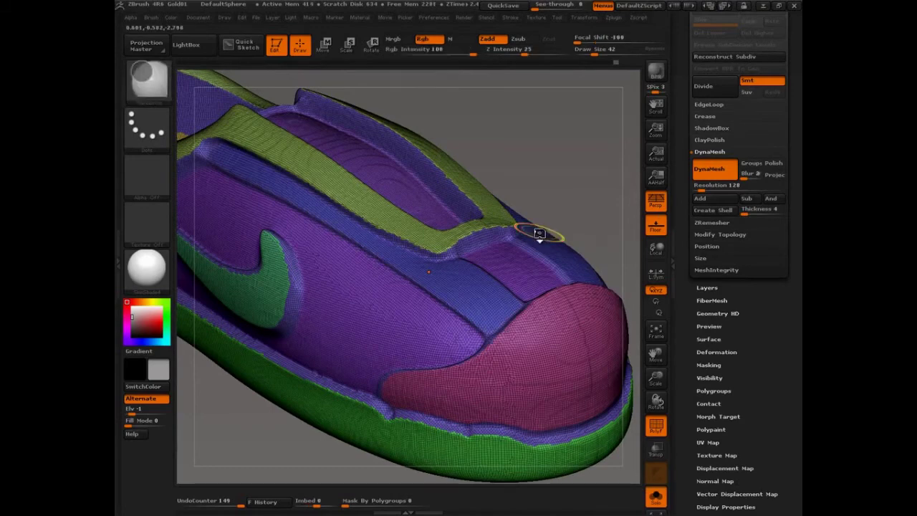
{"action": "key", "text": "ctrl+z"}
Isolate the toe cap polygroup and try to DynaMesh it with subdivision levels frozen.
{"action": "left_click_drag", "start_coordinate": [585, 190], "coordinate": [512, 277]}
{"action": "left_click", "coordinate": [512, 276], "text": "ctrl+shift"}
{"action": "left_click", "coordinate": [711, 172]}
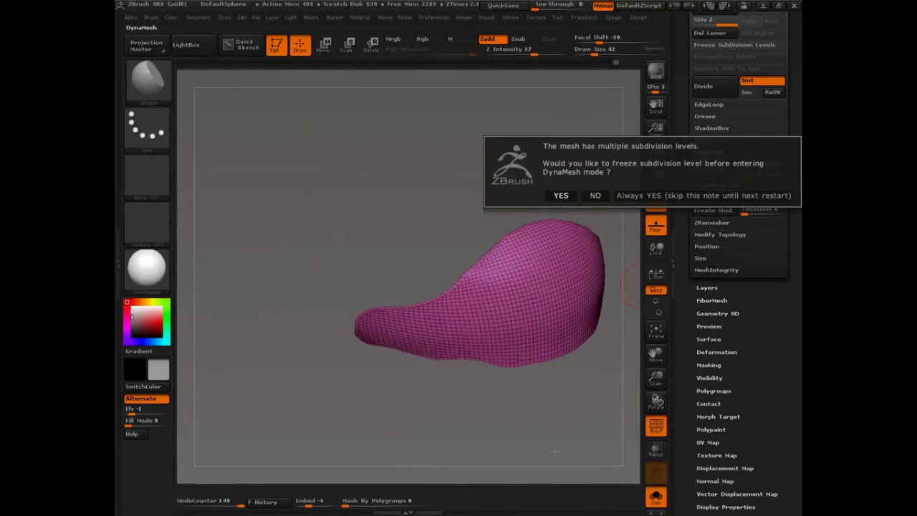
{"action": "left_click", "coordinate": [561, 195]}
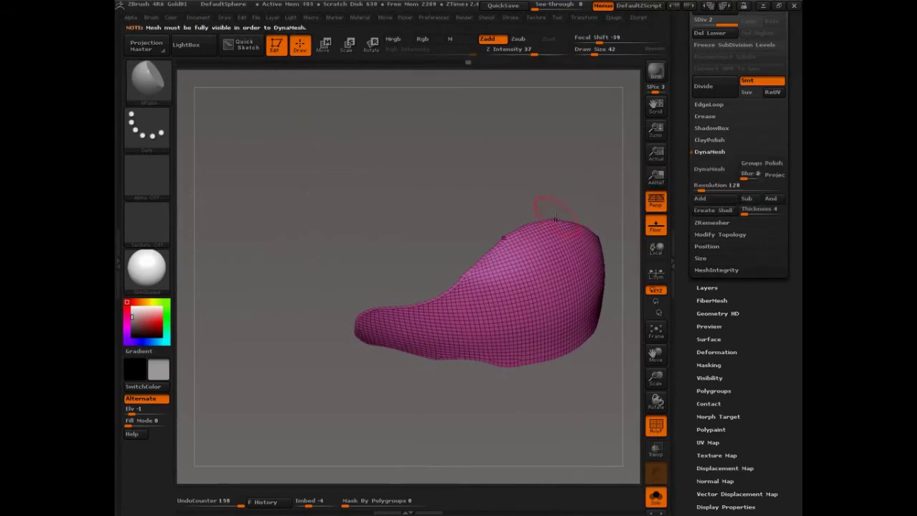
Delete the shoe's lower subdivision level and DynaMesh only the isolated toe cap at resolution 128.
{"action": "left_click", "coordinate": [594, 199], "text": "ctrl+shift"}
{"action": "left_click", "coordinate": [715, 36]}
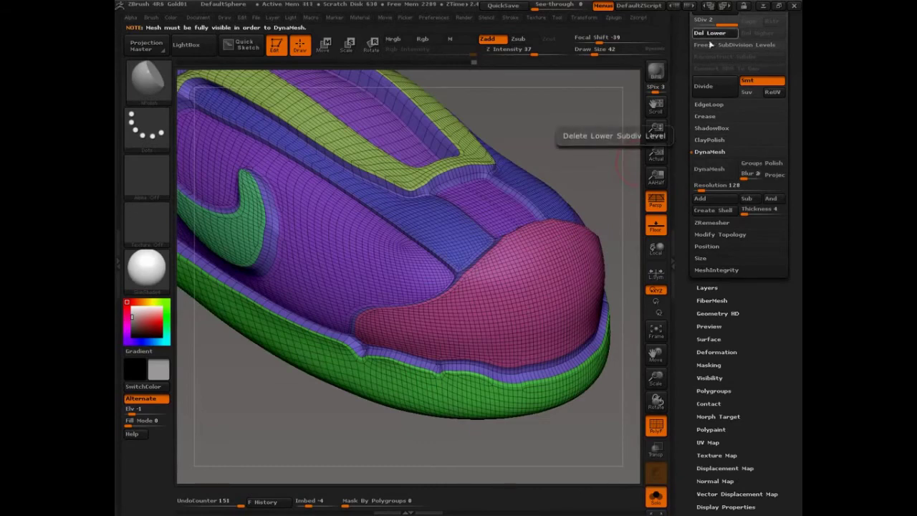
{"action": "left_click", "coordinate": [528, 274], "text": "ctrl+shift"}
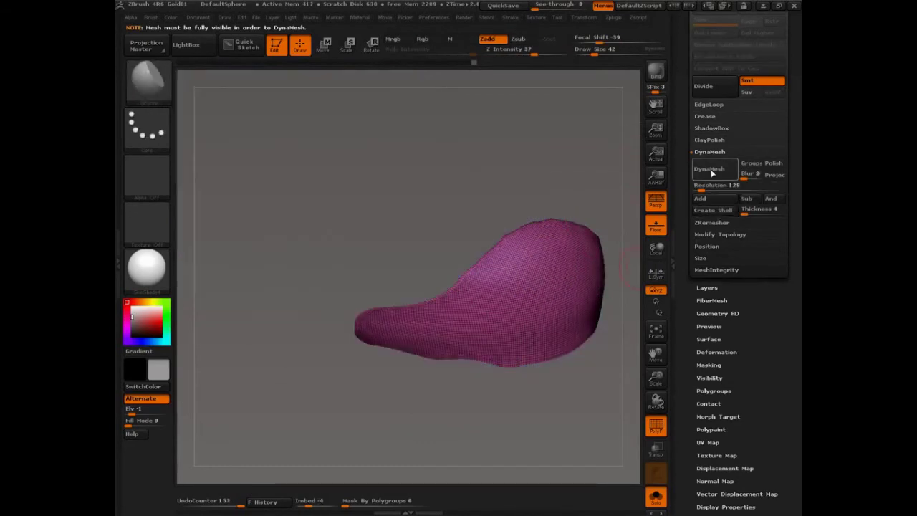
{"action": "left_click", "coordinate": [627, 254], "text": "ctrl+shift"}
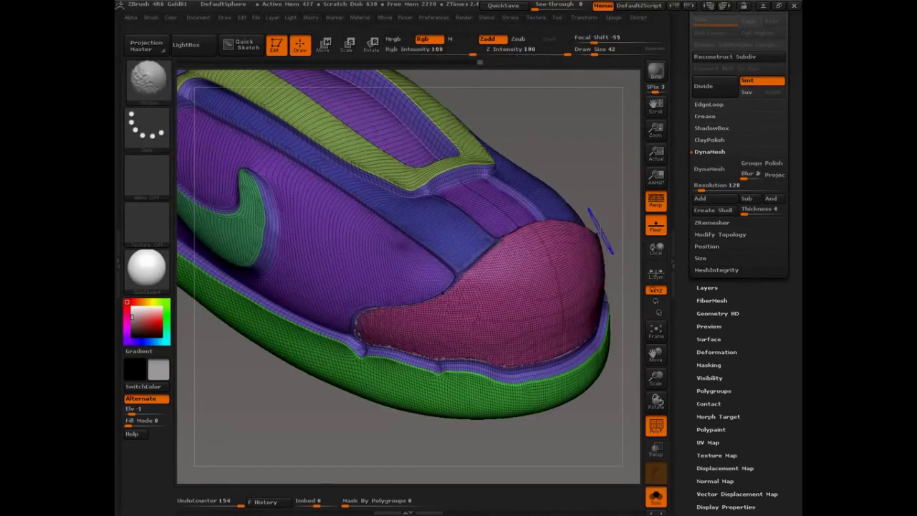
Undo the toe cap remesh and the deletion of the lower subdivision level.
{"action": "key", "text": "ctrl+z"}
{"action": "key", "text": "ctrl+z"}
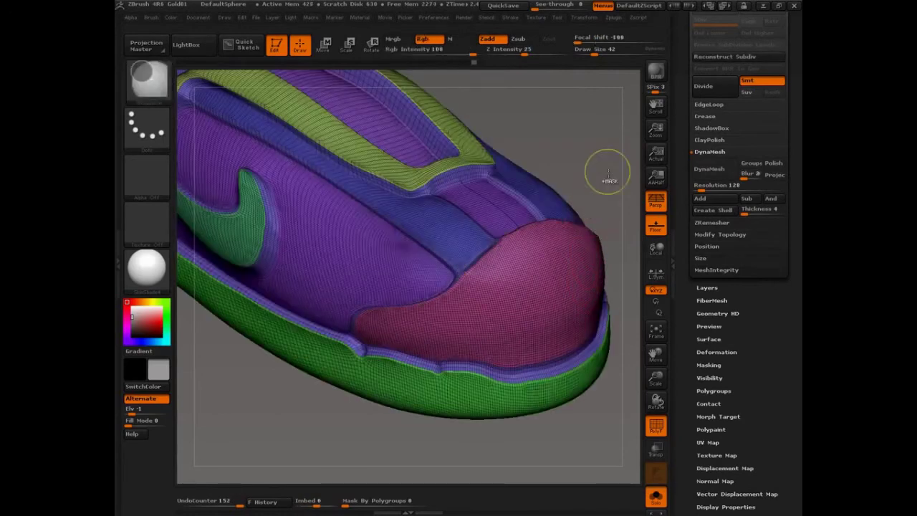
{"action": "key", "text": "ctrl+z"}
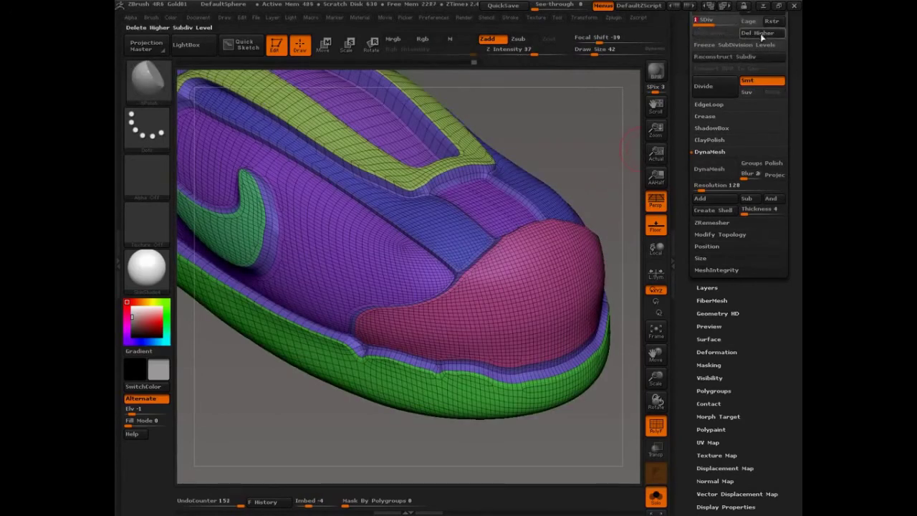
Delete the shoe's higher subdivision levels, subdivide only the isolated green sole polygroup, and show the whole shoe again.
{"action": "left_click", "coordinate": [761, 32]}
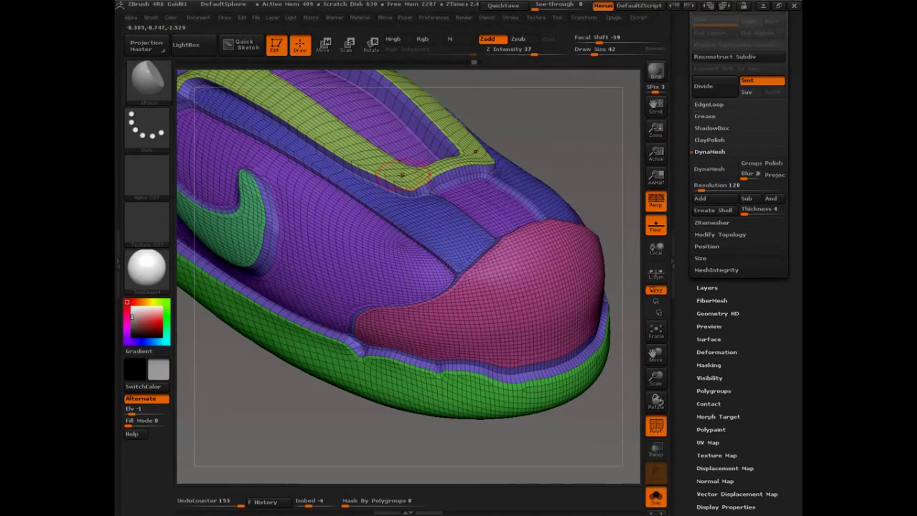
{"action": "left_click_drag", "start_coordinate": [538, 135], "coordinate": [465, 382]}
{"action": "left_click", "coordinate": [486, 376], "text": "ctrl+shift"}
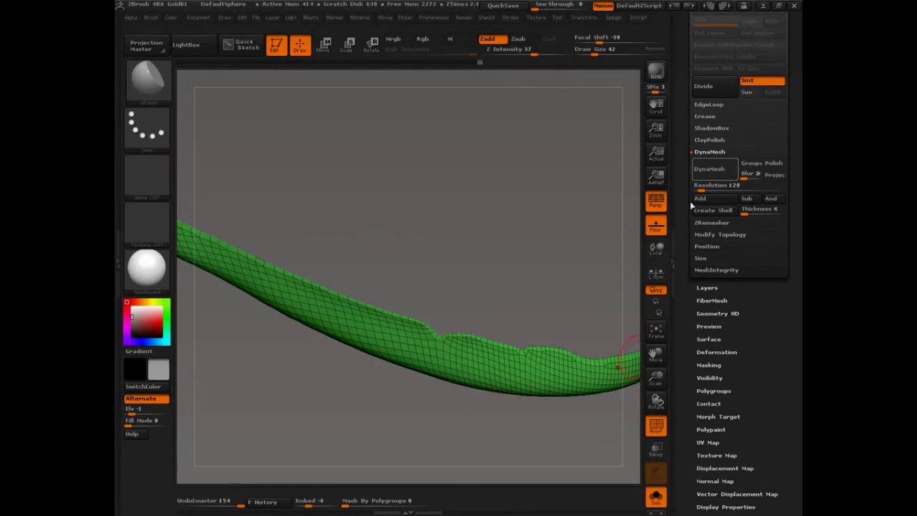
{"action": "left_click", "coordinate": [631, 140], "text": "ctrl+shift"}
{"action": "left_click_drag", "start_coordinate": [486, 427], "coordinate": [480, 385]}
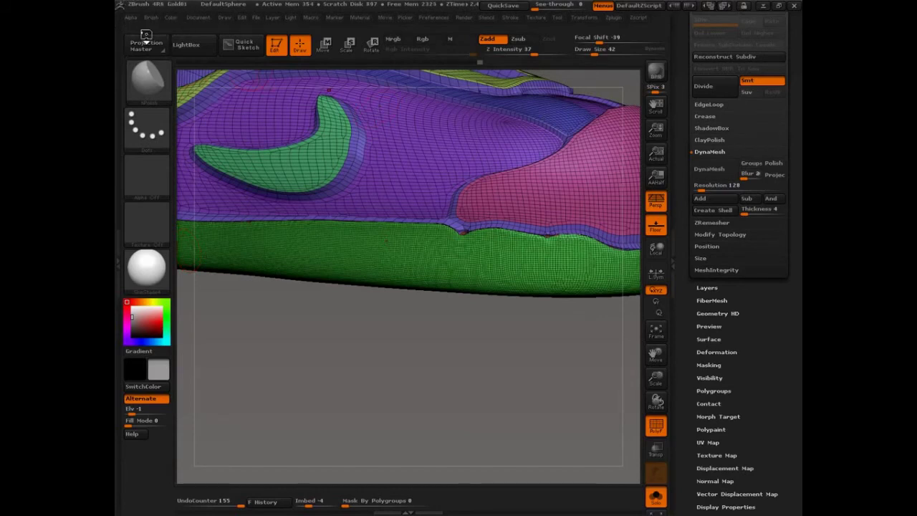
Examine the hPolish brush's sampling settings, including Preserve Edge, along with its depth settings.
{"action": "left_click", "coordinate": [150, 17]}
{"action": "left_click", "coordinate": [187, 260]}
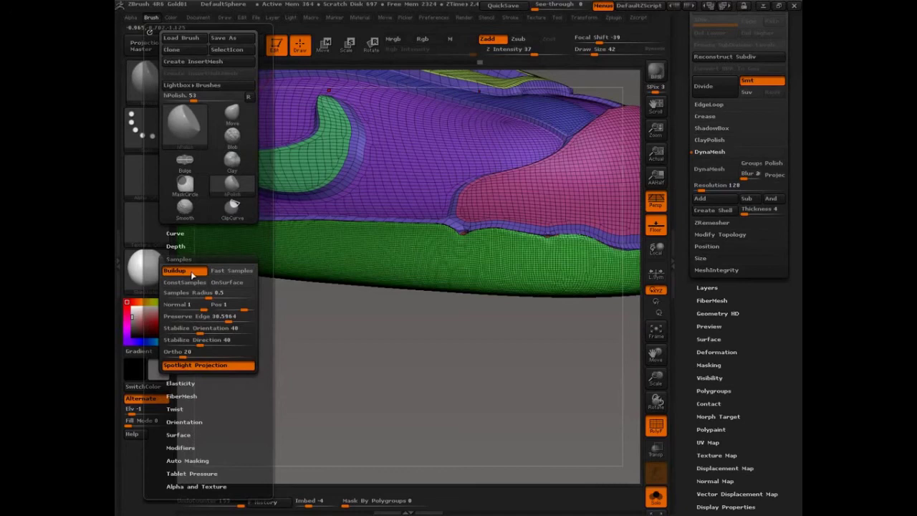
{"action": "left_click", "coordinate": [194, 316]}
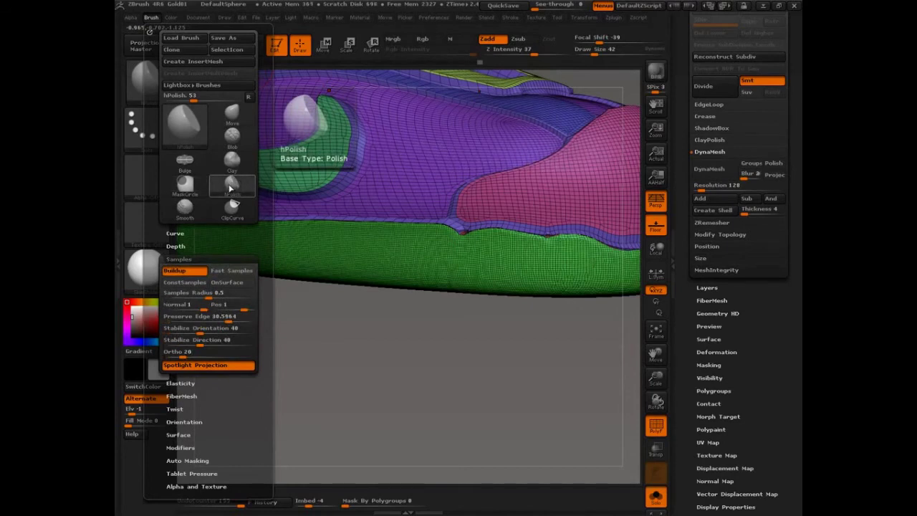
{"action": "left_click", "coordinate": [211, 316]}
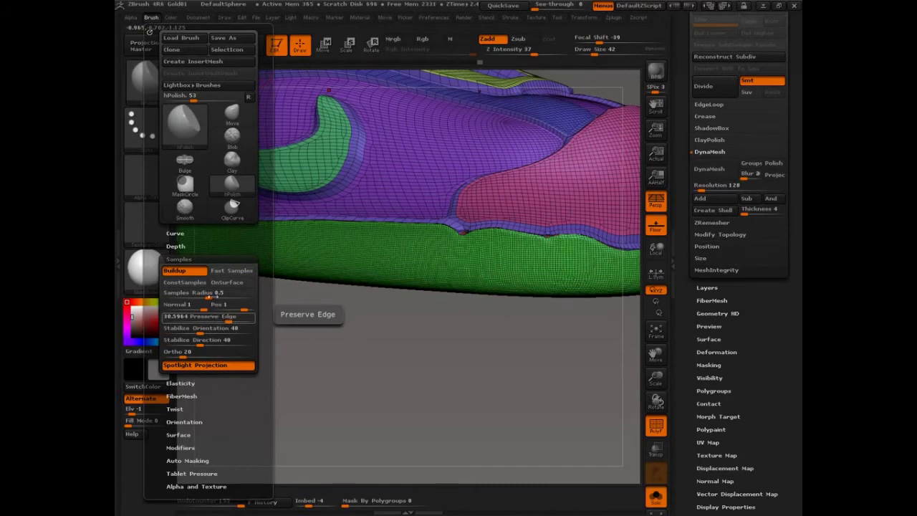
{"action": "left_click", "coordinate": [175, 245]}
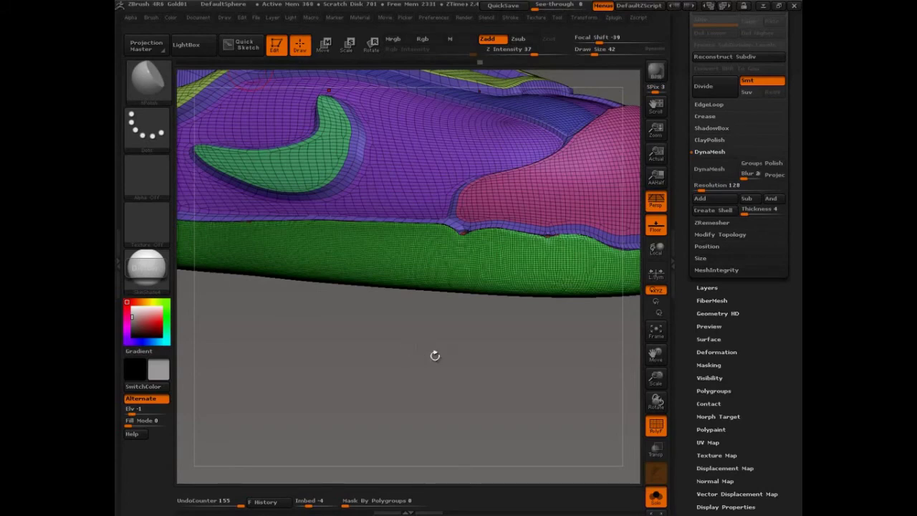
{"action": "left_click_drag", "start_coordinate": [435, 355], "coordinate": [446, 395]}
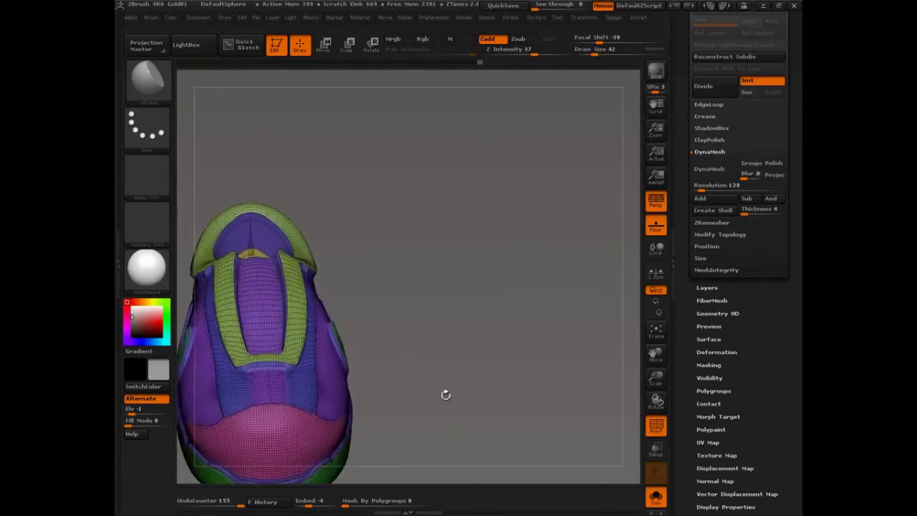
{"action": "mouse_move", "coordinate": [423, 172]}
{"action": "left_mouse_down", "text": "ctrl+shift"}
{"action": "mouse_move", "coordinate": [501, 140]}
{"action": "mouse_move", "coordinate": [550, 152]}
{"action": "left_mouse_up", "text": "ctrl+shift"}
{"action": "mouse_move", "coordinate": [442, 204]}
{"action": "left_mouse_down"}
{"action": "mouse_move", "coordinate": [505, 188]}
{"action": "mouse_move", "coordinate": [553, 205]}
{"action": "mouse_move", "coordinate": [579, 192]}
{"action": "mouse_move", "coordinate": [642, 202]}
{"action": "mouse_move", "coordinate": [729, 191]}
{"action": "left_mouse_up"}
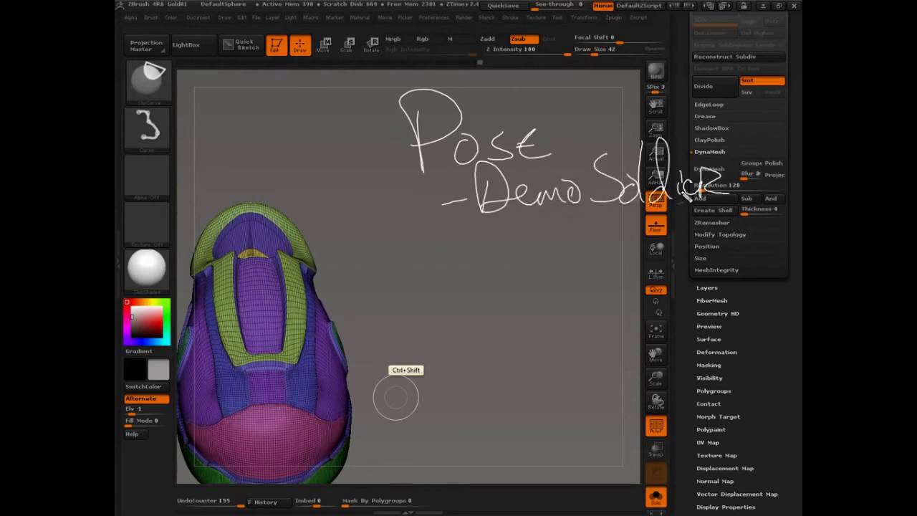
{"action": "mouse_move", "coordinate": [318, 152]}
{"action": "left_mouse_down"}
{"action": "mouse_move", "coordinate": [393, 132]}
{"action": "mouse_move", "coordinate": [384, 142]}
{"action": "left_mouse_up"}
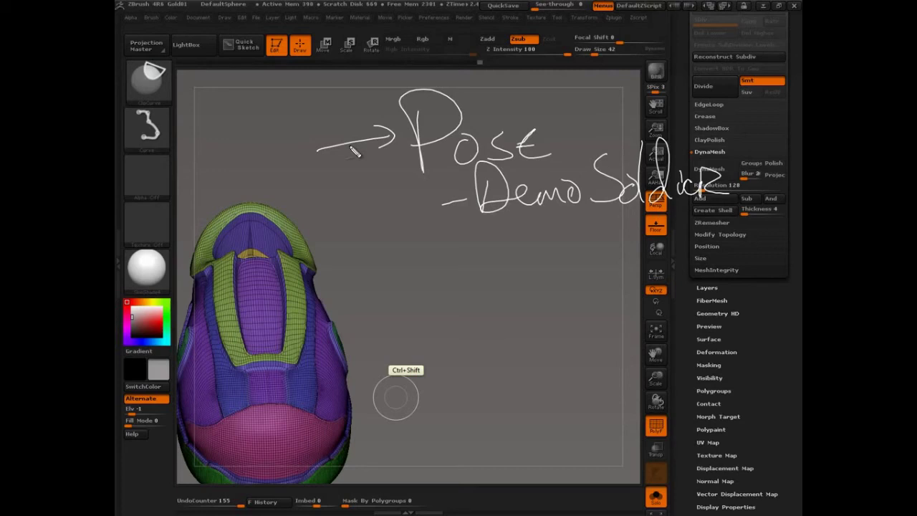
{"action": "key", "text": "Escape"}
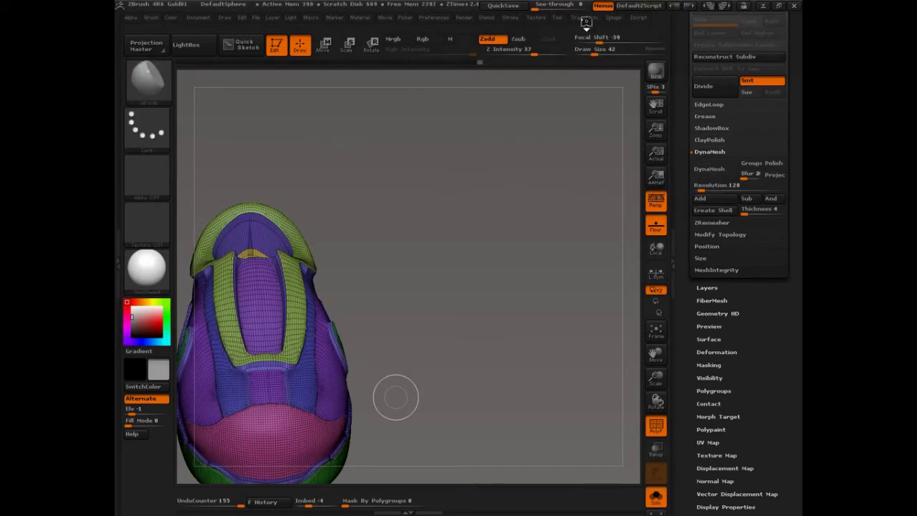
Look over the Transpose Master plugin's options for posing meshes.
{"action": "left_click", "coordinate": [613, 18]}
{"action": "left_click", "coordinate": [653, 166]}
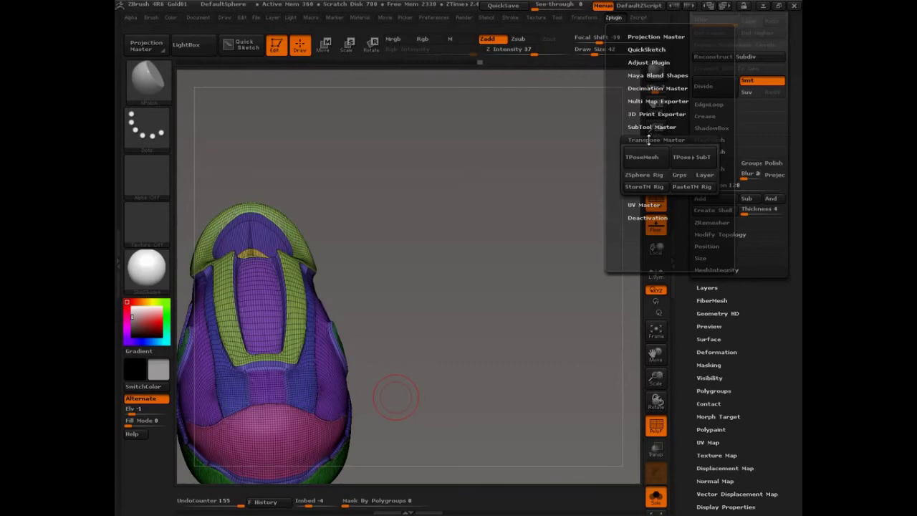
{"action": "scroll", "coordinate": [674, 301], "scroll_direction": "up", "scroll_amount": 5}
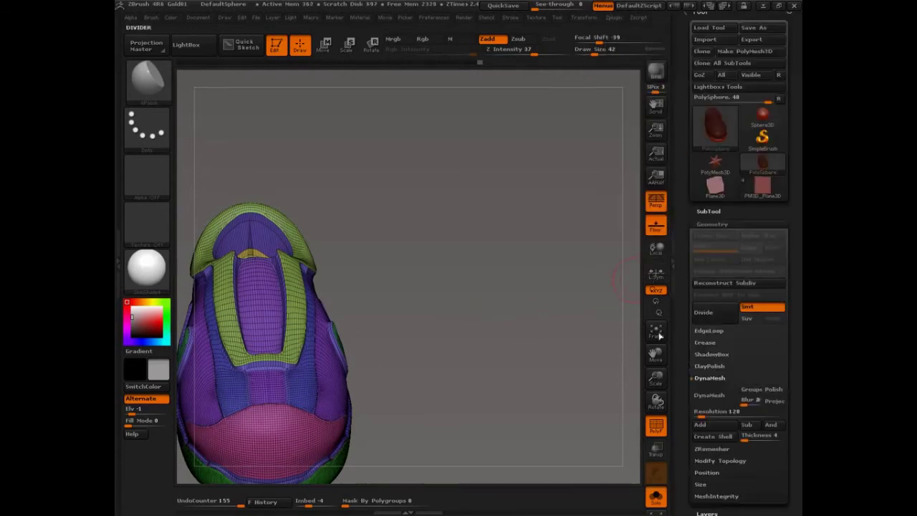
{"action": "key", "text": "ctrl+shift"}
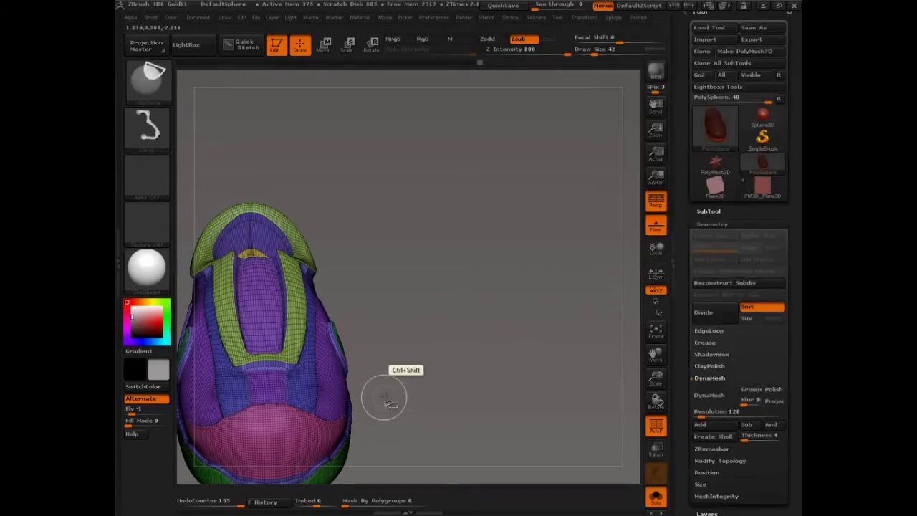
{"action": "mouse_move", "coordinate": [412, 157]}
{"action": "left_mouse_down"}
{"action": "mouse_move", "coordinate": [450, 132]}
{"action": "mouse_move", "coordinate": [526, 136]}
{"action": "left_mouse_up"}
{"action": "left_click", "coordinate": [490, 100]}
{"action": "mouse_move", "coordinate": [536, 120]}
{"action": "left_mouse_down"}
{"action": "mouse_move", "coordinate": [560, 159]}
{"action": "mouse_move", "coordinate": [539, 166]}
{"action": "left_mouse_up"}
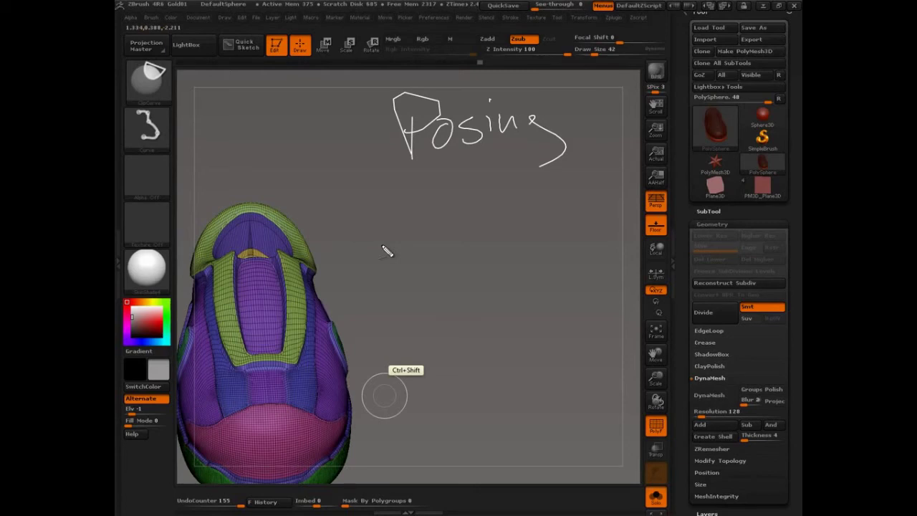
{"action": "mouse_move", "coordinate": [426, 180]}
{"action": "left_mouse_down"}
{"action": "mouse_move", "coordinate": [420, 206]}
{"action": "mouse_move", "coordinate": [469, 210]}
{"action": "mouse_move", "coordinate": [491, 195]}
{"action": "mouse_move", "coordinate": [484, 207]}
{"action": "left_mouse_up"}
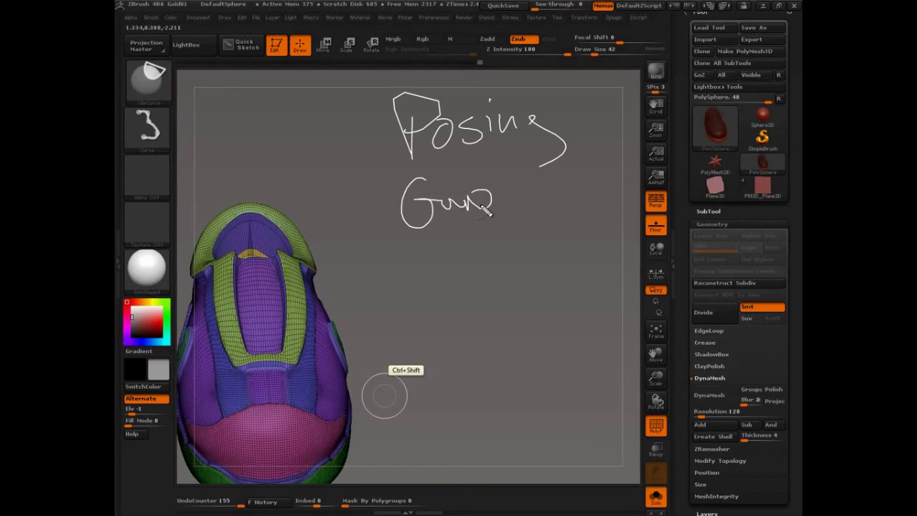
{"action": "key", "text": "ctrl+z"}
{"action": "left_click_drag", "start_coordinate": [423, 242], "coordinate": [412, 266]}
{"action": "mouse_move", "coordinate": [445, 227]}
{"action": "left_mouse_down"}
{"action": "mouse_move", "coordinate": [443, 259]}
{"action": "mouse_move", "coordinate": [469, 258]}
{"action": "left_mouse_up"}
{"action": "mouse_move", "coordinate": [478, 244]}
{"action": "left_mouse_down"}
{"action": "mouse_move", "coordinate": [508, 211]}
{"action": "mouse_move", "coordinate": [515, 252]}
{"action": "left_mouse_up"}
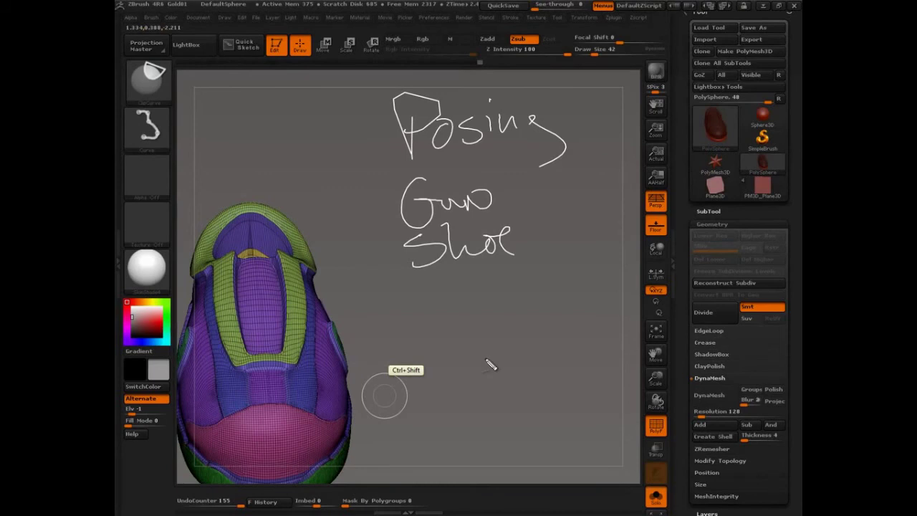
{"action": "mouse_move", "coordinate": [555, 192]}
{"action": "left_mouse_down"}
{"action": "mouse_move", "coordinate": [543, 213]}
{"action": "mouse_move", "coordinate": [581, 210]}
{"action": "left_mouse_up"}
{"action": "mouse_move", "coordinate": [588, 175]}
{"action": "left_mouse_down"}
{"action": "mouse_move", "coordinate": [593, 211]}
{"action": "mouse_move", "coordinate": [599, 201]}
{"action": "left_mouse_up"}
{"action": "mouse_move", "coordinate": [602, 196]}
{"action": "left_mouse_down"}
{"action": "mouse_move", "coordinate": [609, 208]}
{"action": "mouse_move", "coordinate": [615, 195]}
{"action": "left_mouse_up"}
{"action": "mouse_move", "coordinate": [618, 169]}
{"action": "left_mouse_down"}
{"action": "mouse_move", "coordinate": [620, 210]}
{"action": "mouse_move", "coordinate": [626, 203]}
{"action": "left_mouse_up"}
{"action": "left_click_drag", "start_coordinate": [629, 194], "coordinate": [629, 209]}
{"action": "left_click_drag", "start_coordinate": [550, 215], "coordinate": [553, 245]}
{"action": "left_click_drag", "start_coordinate": [549, 216], "coordinate": [567, 223]}
{"action": "mouse_move", "coordinate": [573, 208]}
{"action": "left_mouse_down"}
{"action": "mouse_move", "coordinate": [575, 227]}
{"action": "mouse_move", "coordinate": [587, 228]}
{"action": "left_mouse_up"}
{"action": "mouse_move", "coordinate": [592, 208]}
{"action": "left_mouse_down"}
{"action": "mouse_move", "coordinate": [603, 229]}
{"action": "mouse_move", "coordinate": [557, 259]}
{"action": "mouse_move", "coordinate": [582, 252]}
{"action": "left_mouse_up"}
{"action": "mouse_move", "coordinate": [595, 228]}
{"action": "left_mouse_down"}
{"action": "mouse_move", "coordinate": [591, 252]}
{"action": "mouse_move", "coordinate": [599, 252]}
{"action": "left_mouse_up"}
{"action": "left_click_drag", "start_coordinate": [601, 242], "coordinate": [596, 252]}
{"action": "left_click_drag", "start_coordinate": [606, 244], "coordinate": [605, 252]}
{"action": "left_click_drag", "start_coordinate": [615, 227], "coordinate": [621, 252]}
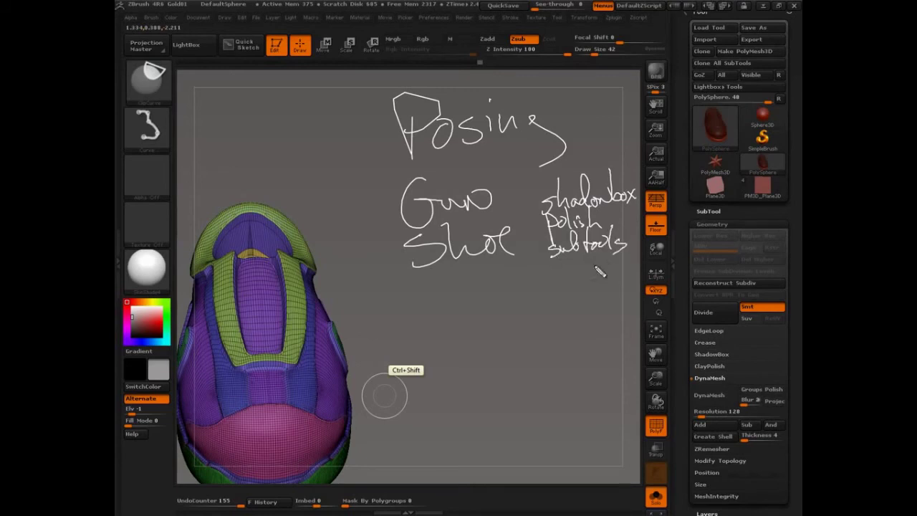
{"action": "mouse_move", "coordinate": [558, 265]}
{"action": "left_mouse_down"}
{"action": "mouse_move", "coordinate": [552, 271]}
{"action": "mouse_move", "coordinate": [639, 262]}
{"action": "left_mouse_up"}
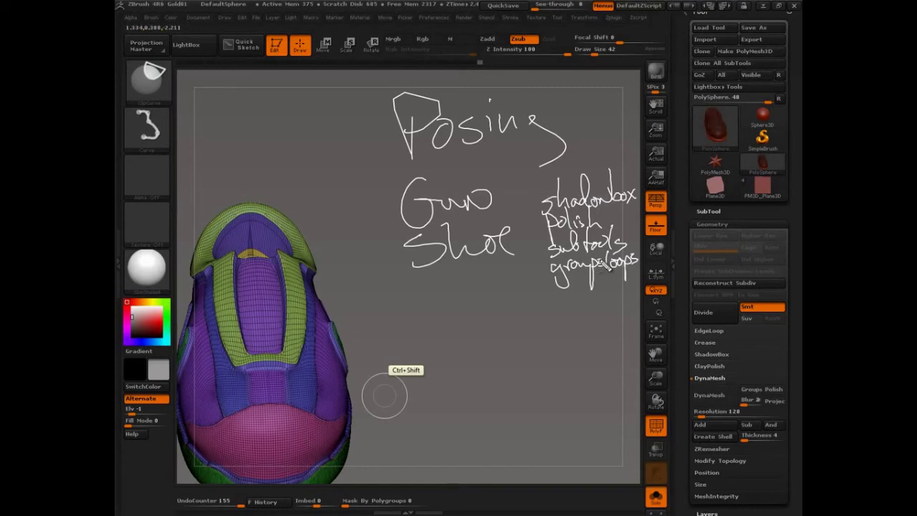
{"action": "mouse_move", "coordinate": [335, 210]}
{"action": "left_mouse_down"}
{"action": "mouse_move", "coordinate": [394, 204]}
{"action": "mouse_move", "coordinate": [383, 212]}
{"action": "left_mouse_up"}
{"action": "mouse_move", "coordinate": [512, 179]}
{"action": "left_mouse_down"}
{"action": "mouse_move", "coordinate": [474, 227]}
{"action": "mouse_move", "coordinate": [516, 208]}
{"action": "left_mouse_up"}
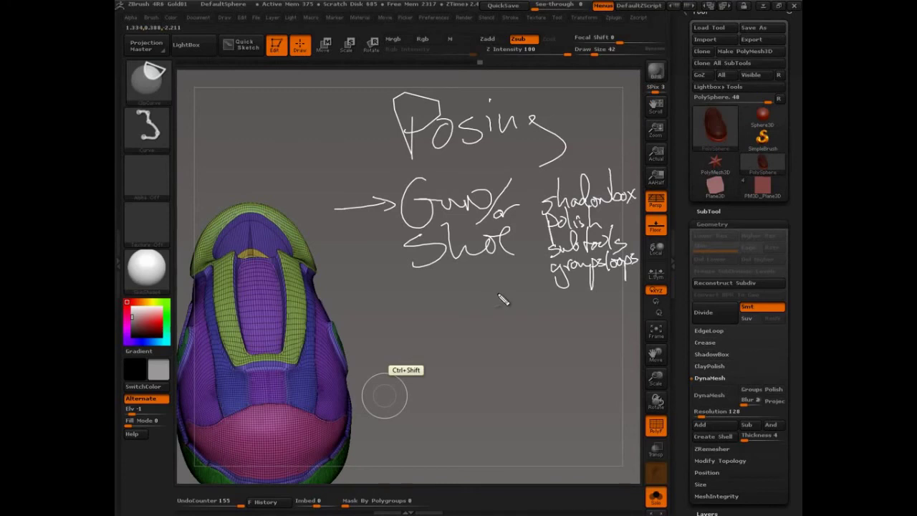
{"action": "key", "text": "Escape"}
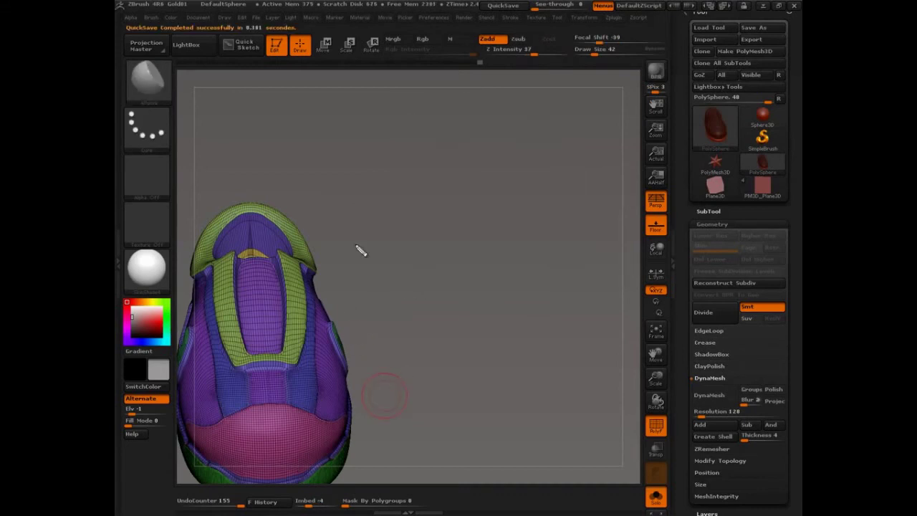
{"action": "mouse_move", "coordinate": [309, 148]}
{"action": "left_mouse_down"}
{"action": "mouse_move", "coordinate": [392, 172]}
{"action": "mouse_move", "coordinate": [432, 111]}
{"action": "mouse_move", "coordinate": [431, 133]}
{"action": "mouse_move", "coordinate": [460, 137]}
{"action": "mouse_move", "coordinate": [469, 106]}
{"action": "mouse_move", "coordinate": [535, 97]}
{"action": "mouse_move", "coordinate": [551, 127]}
{"action": "mouse_move", "coordinate": [661, 93]}
{"action": "mouse_move", "coordinate": [711, 92]}
{"action": "left_mouse_up"}
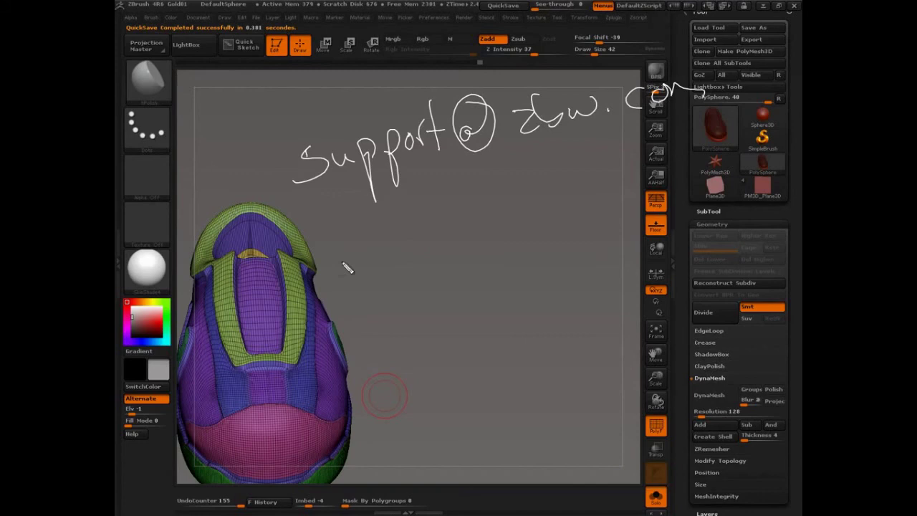